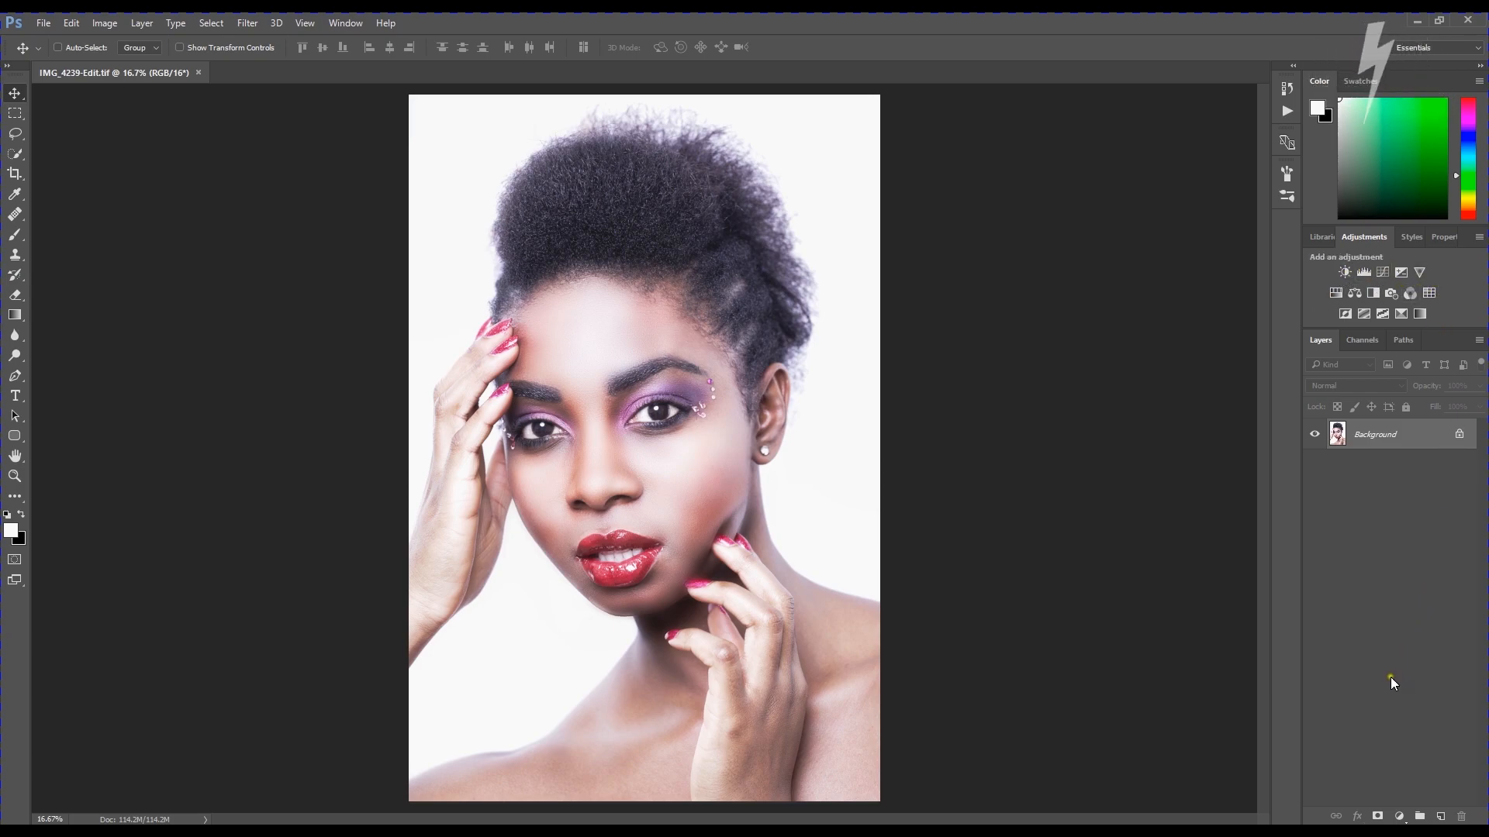
pyautogui.click(148, 28)
pyautogui.moveTo(161, 28)
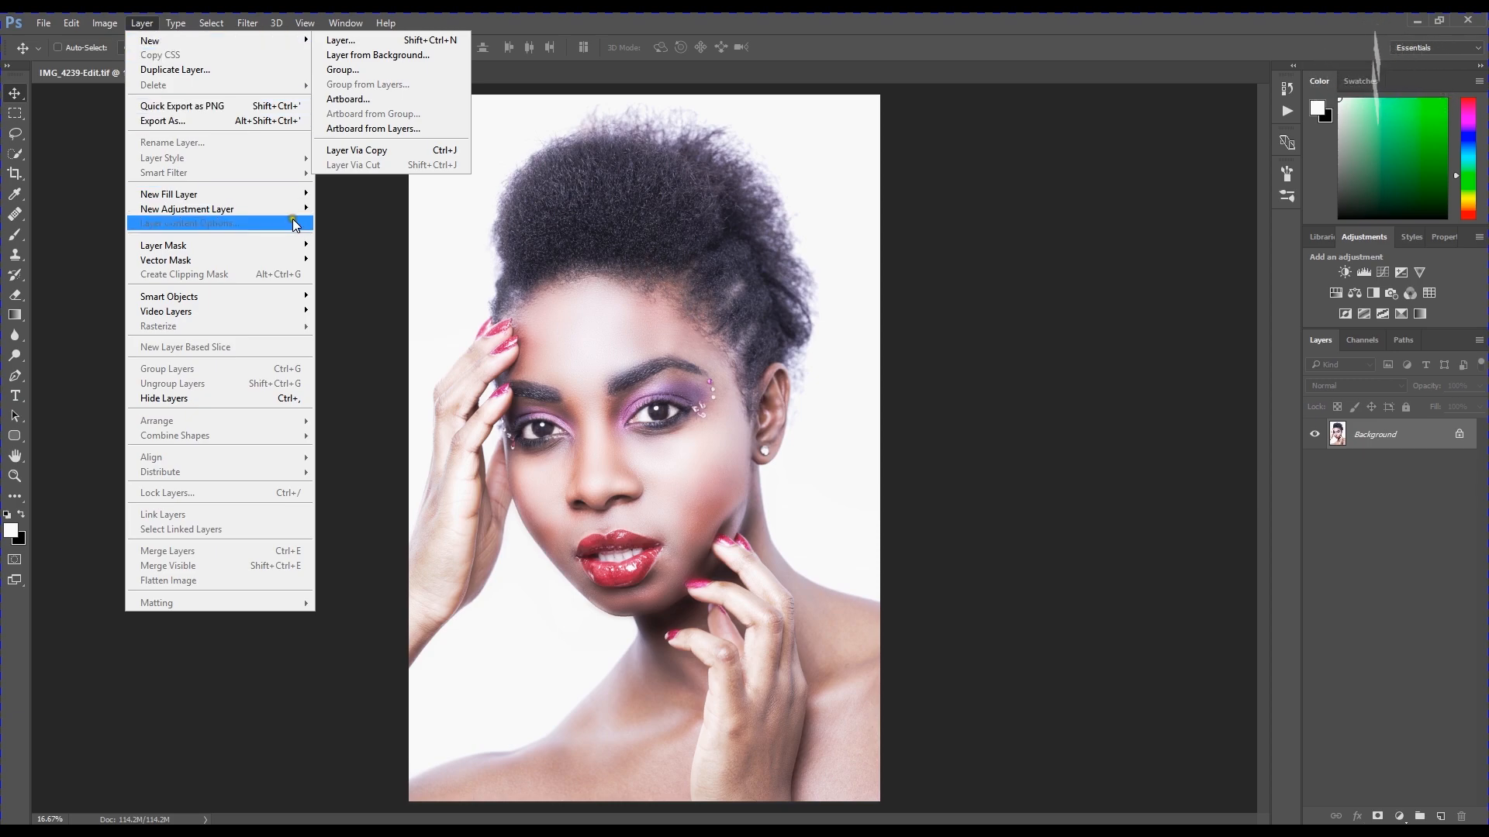
pyautogui.moveTo(283, 211)
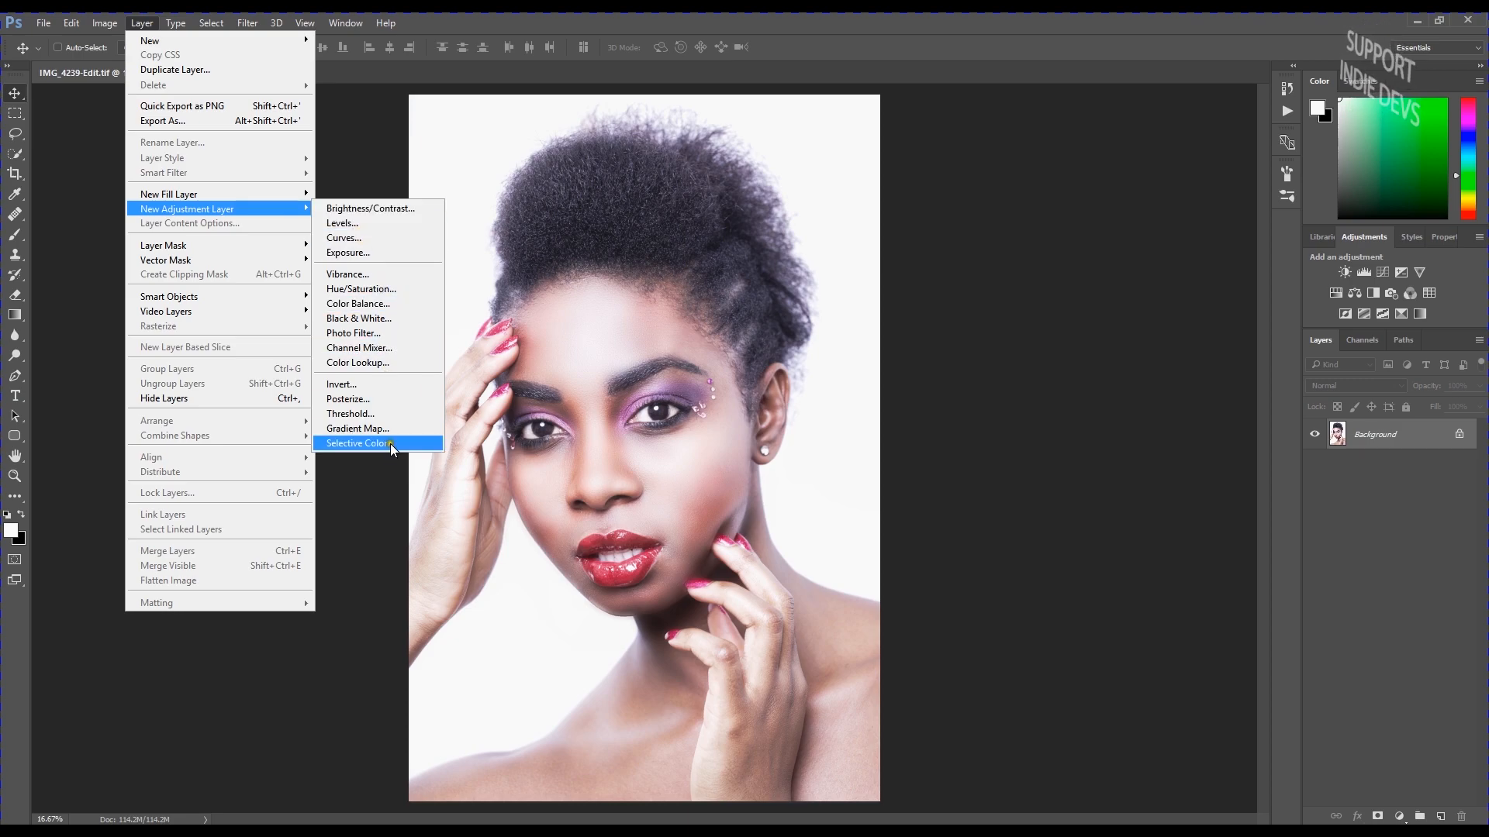
pyautogui.click(1417, 537)
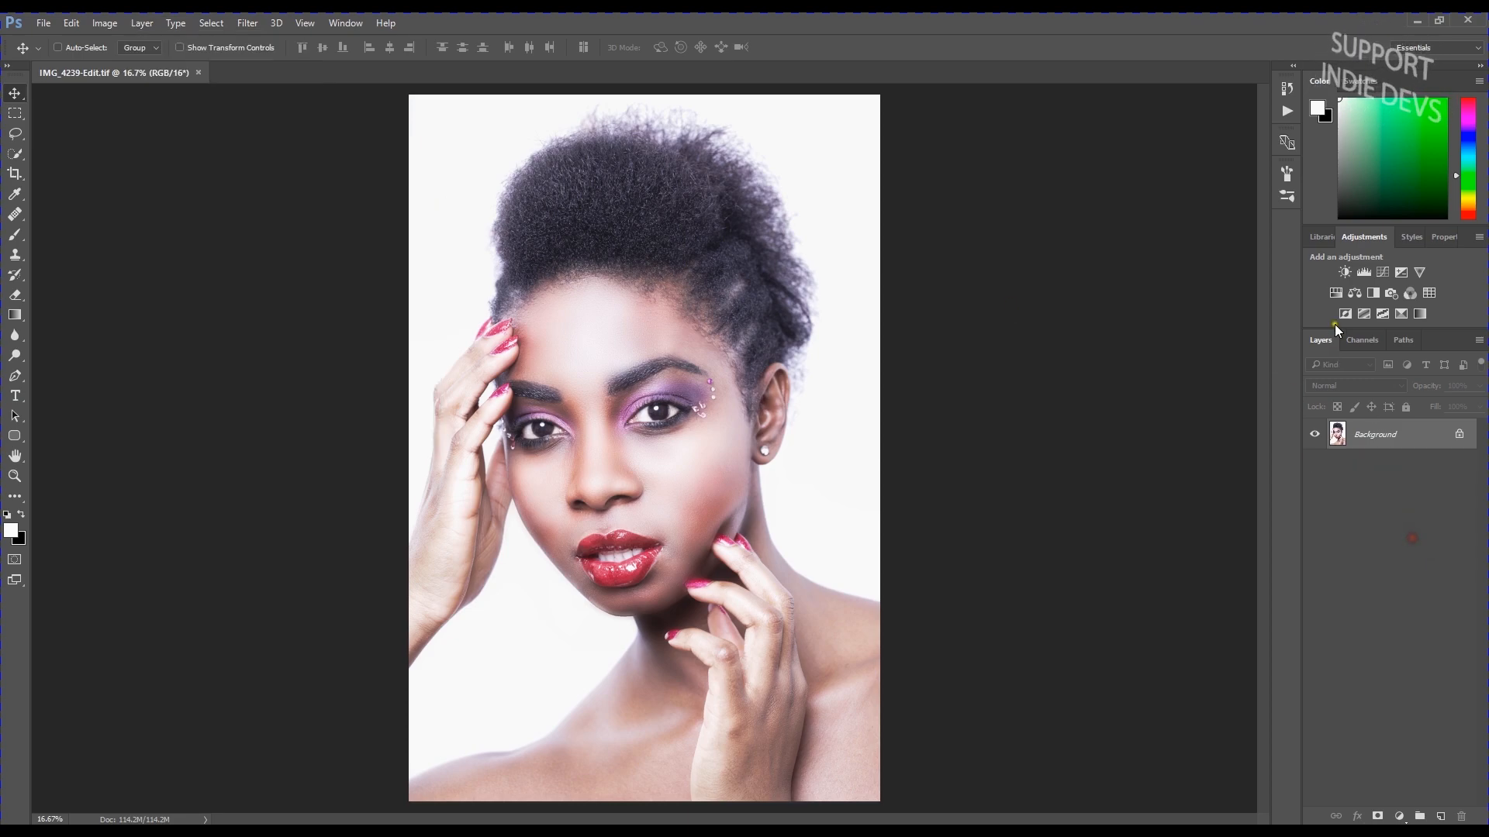
# Add a Brightness/Contrast adjustment layer and set Brightness to -25 and Contrast to 51
pyautogui.click(1346, 273)
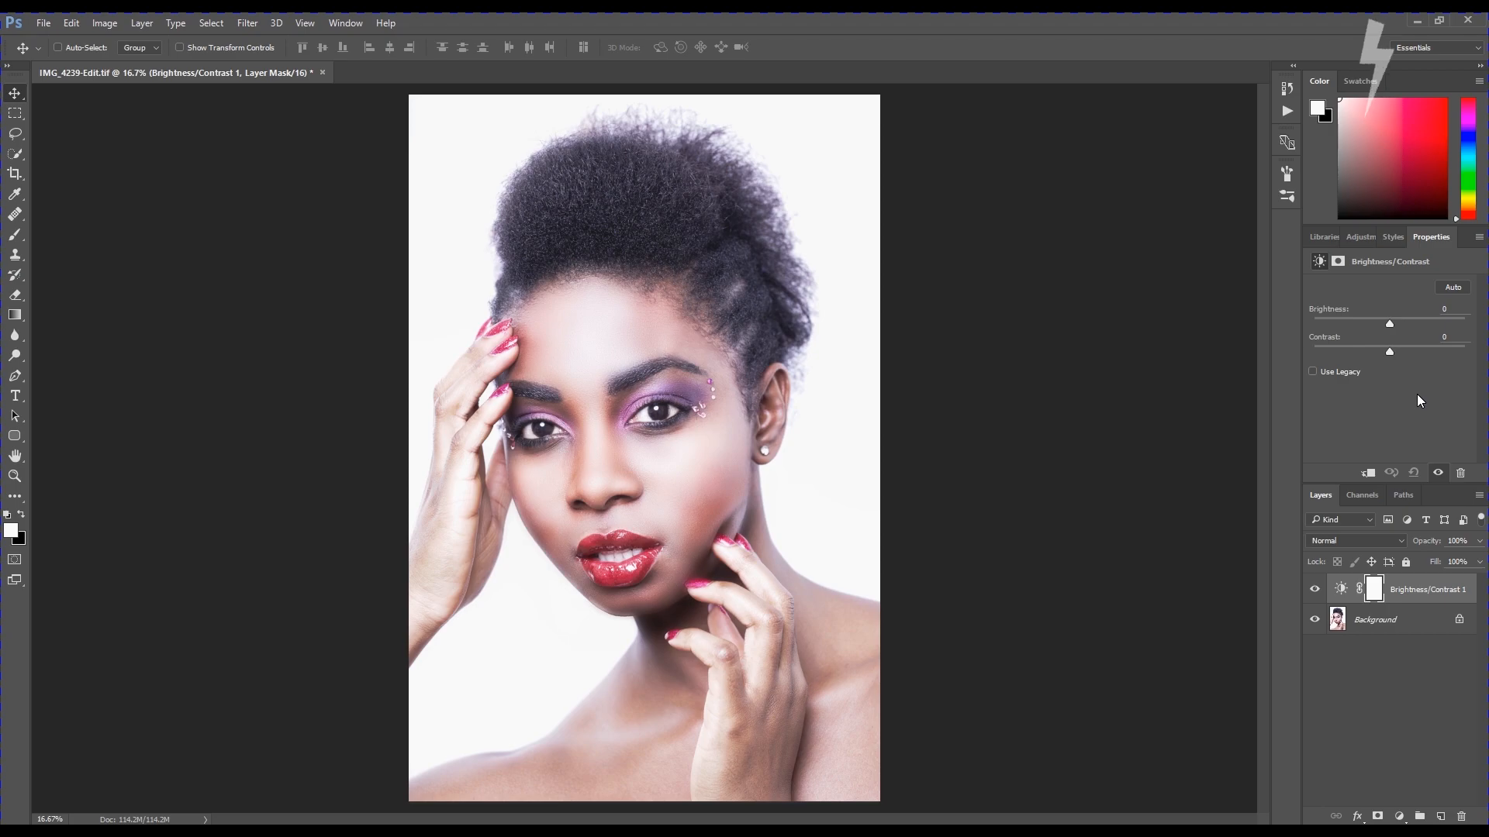
pyautogui.click(1337, 260)
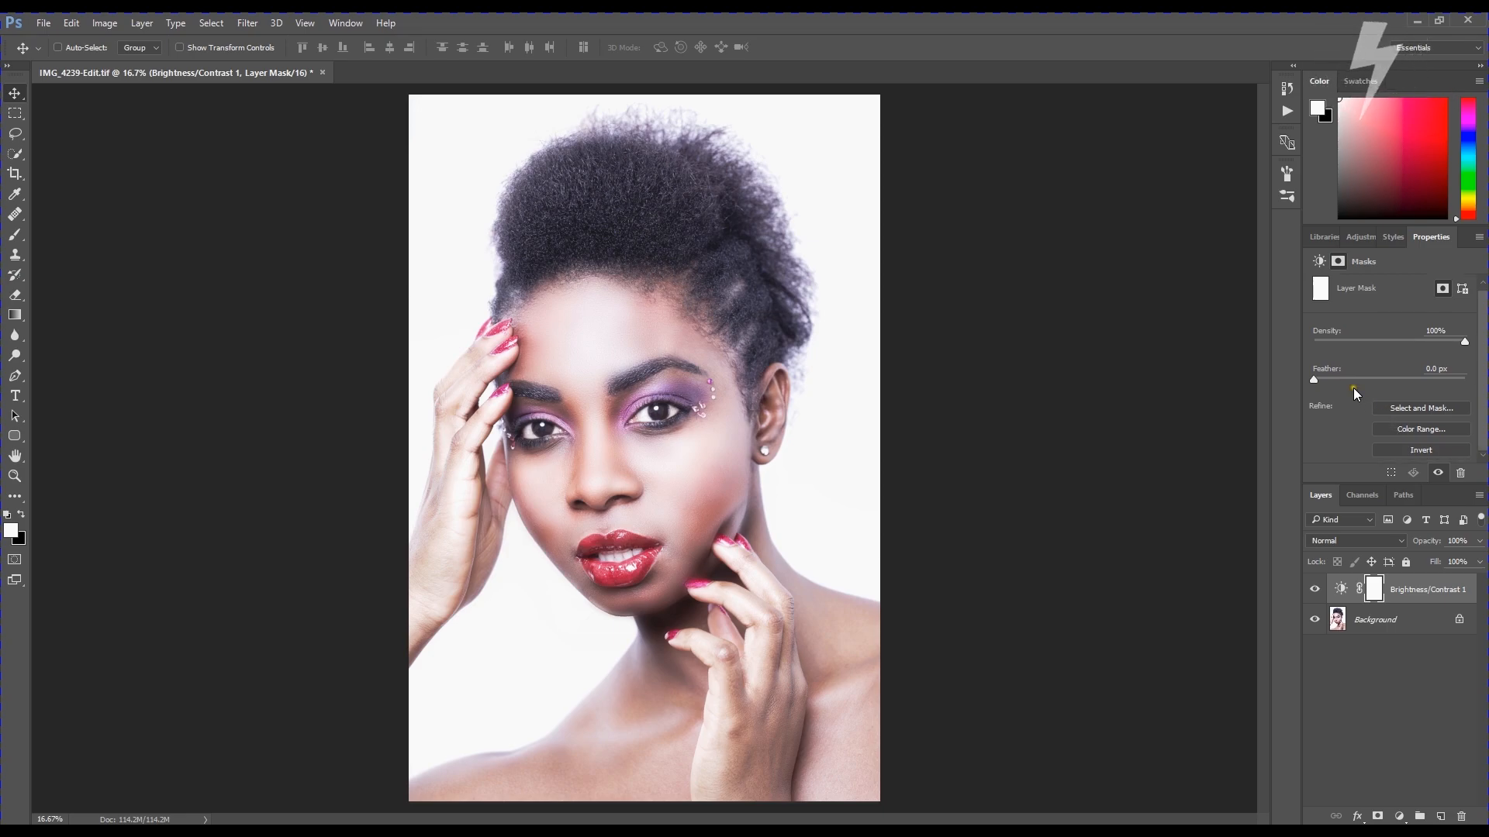
pyautogui.click(1318, 261)
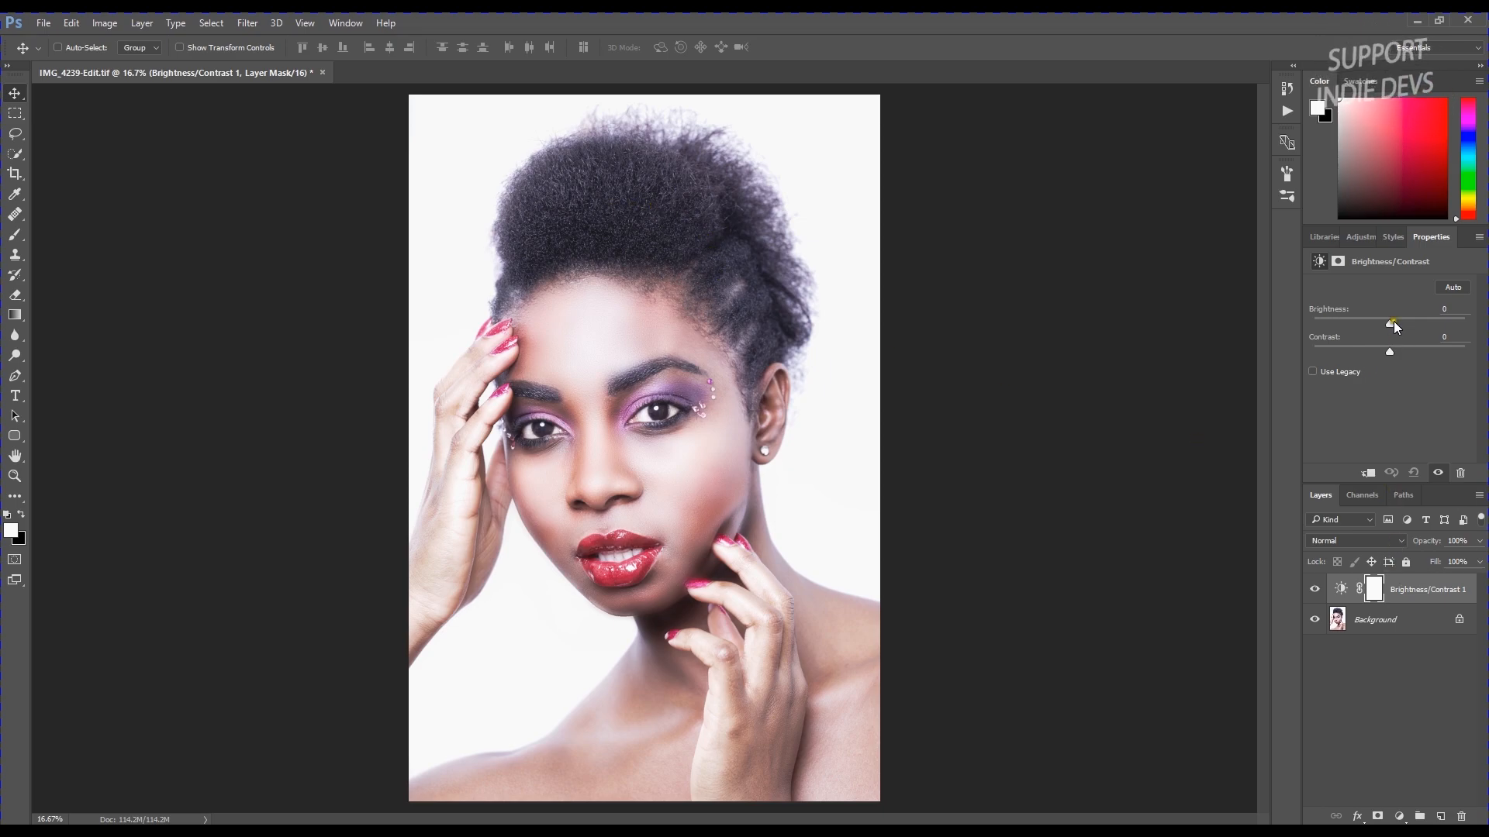
pyautogui.moveTo(1389, 324); pyautogui.dragTo(1426, 353)
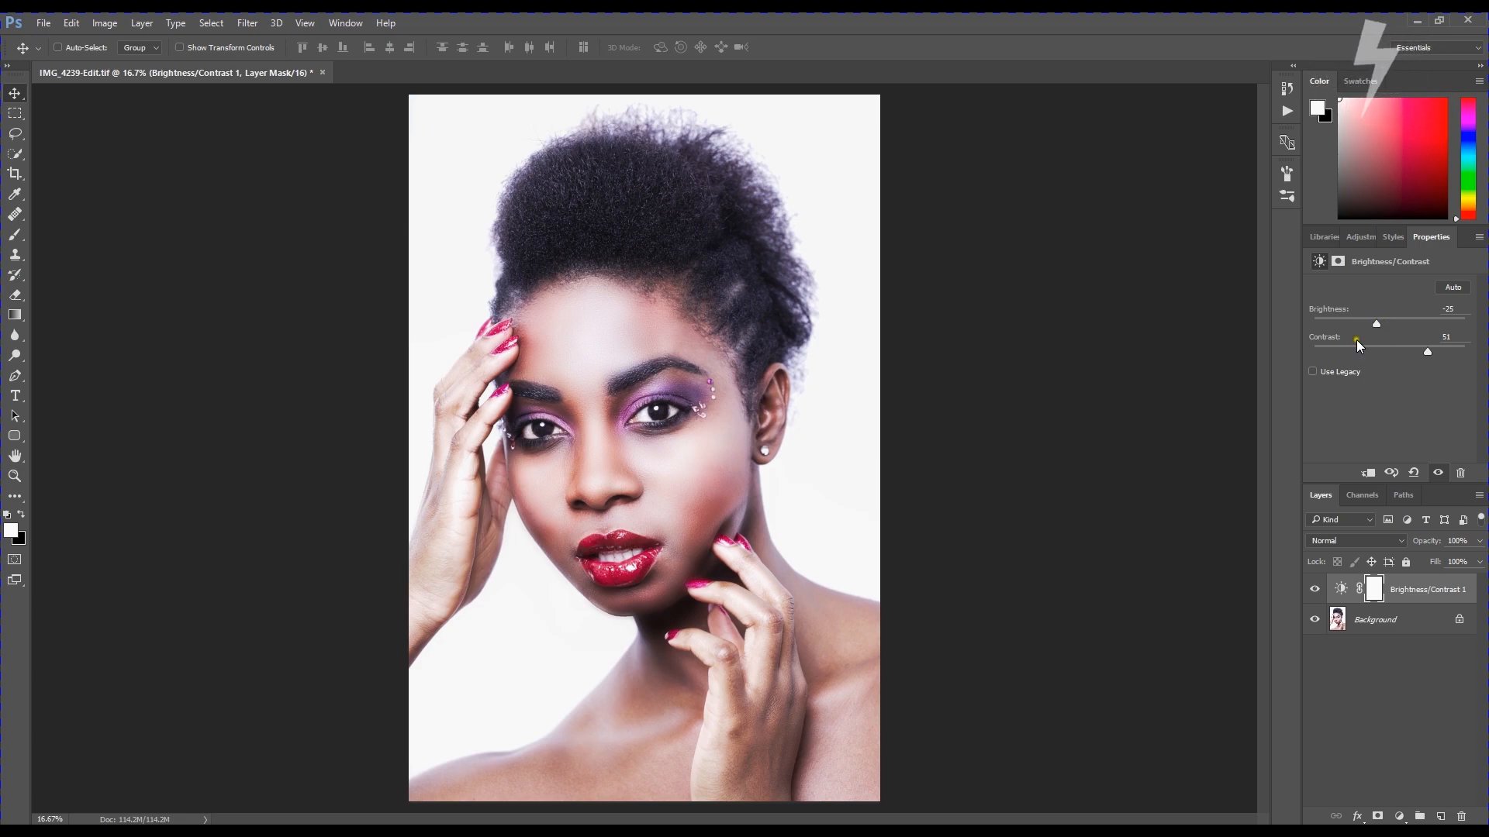
# Invert the Brightness/Contrast layer mask and paint white over the hair with the Brush at 52% opacity
pyautogui.click(1374, 593)
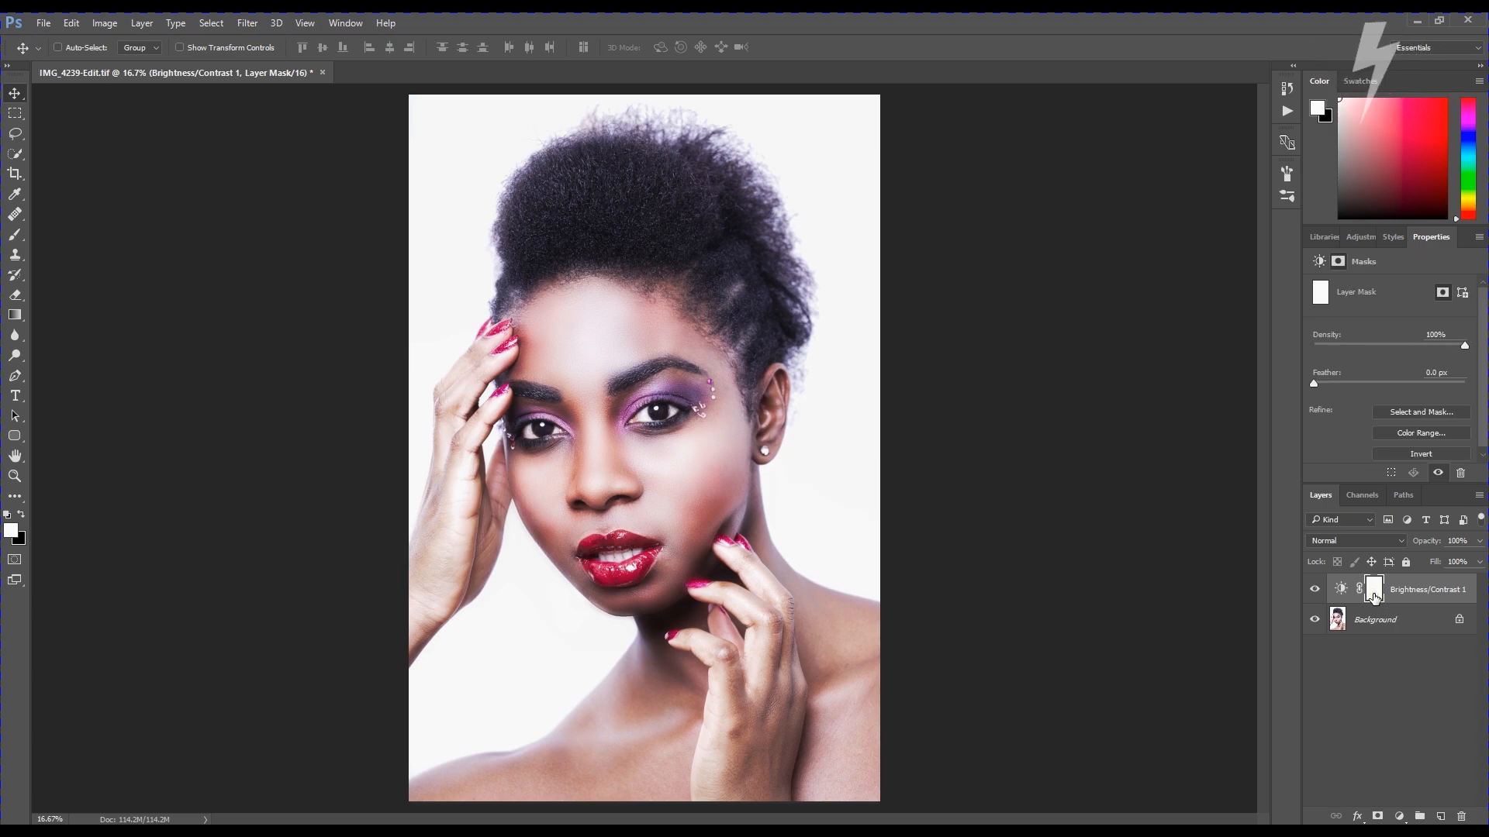
pyautogui.hotkey('ctrl', 'i')
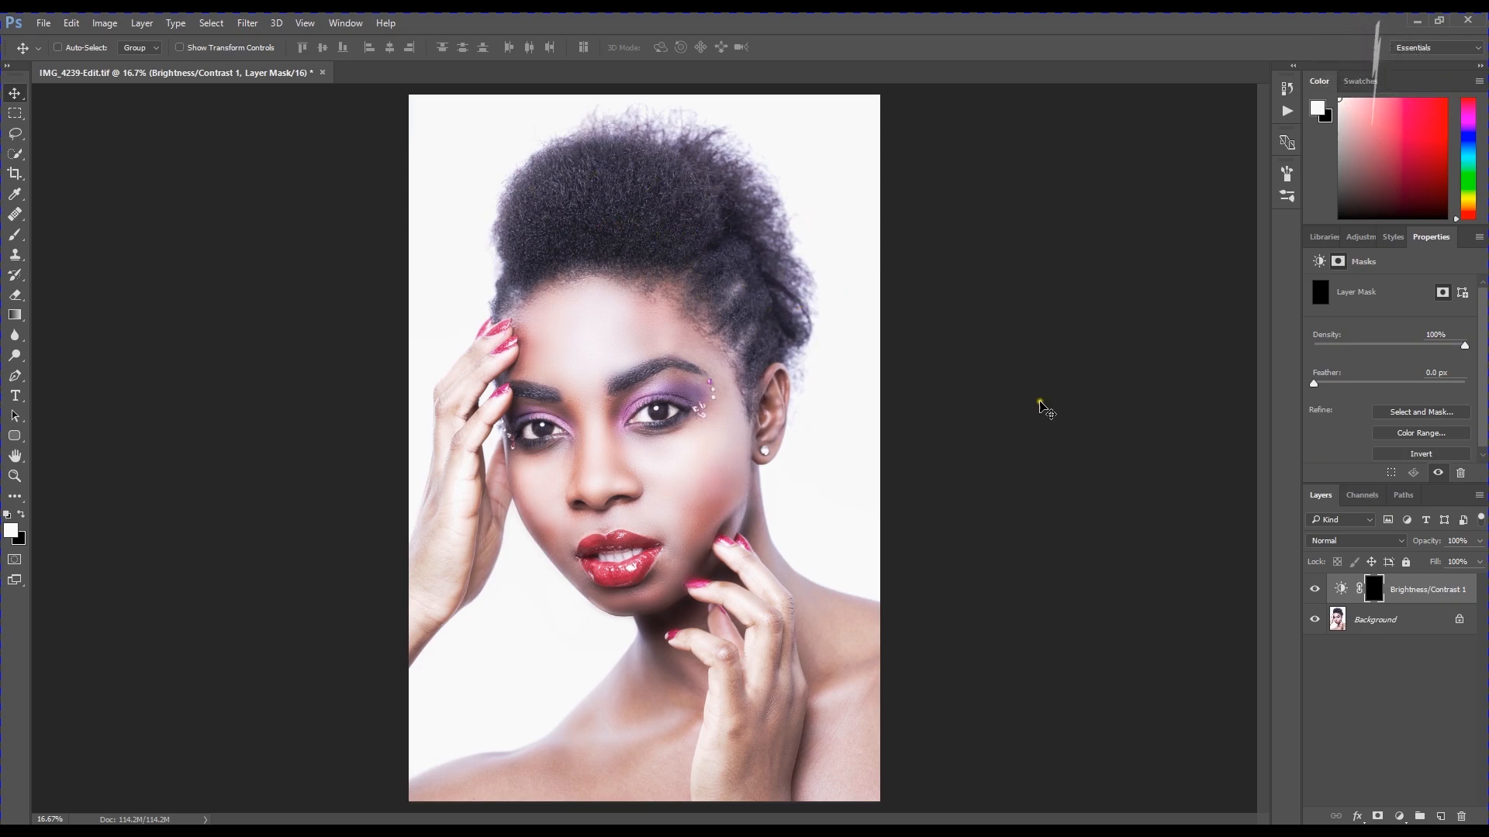
pyautogui.click(16, 235)
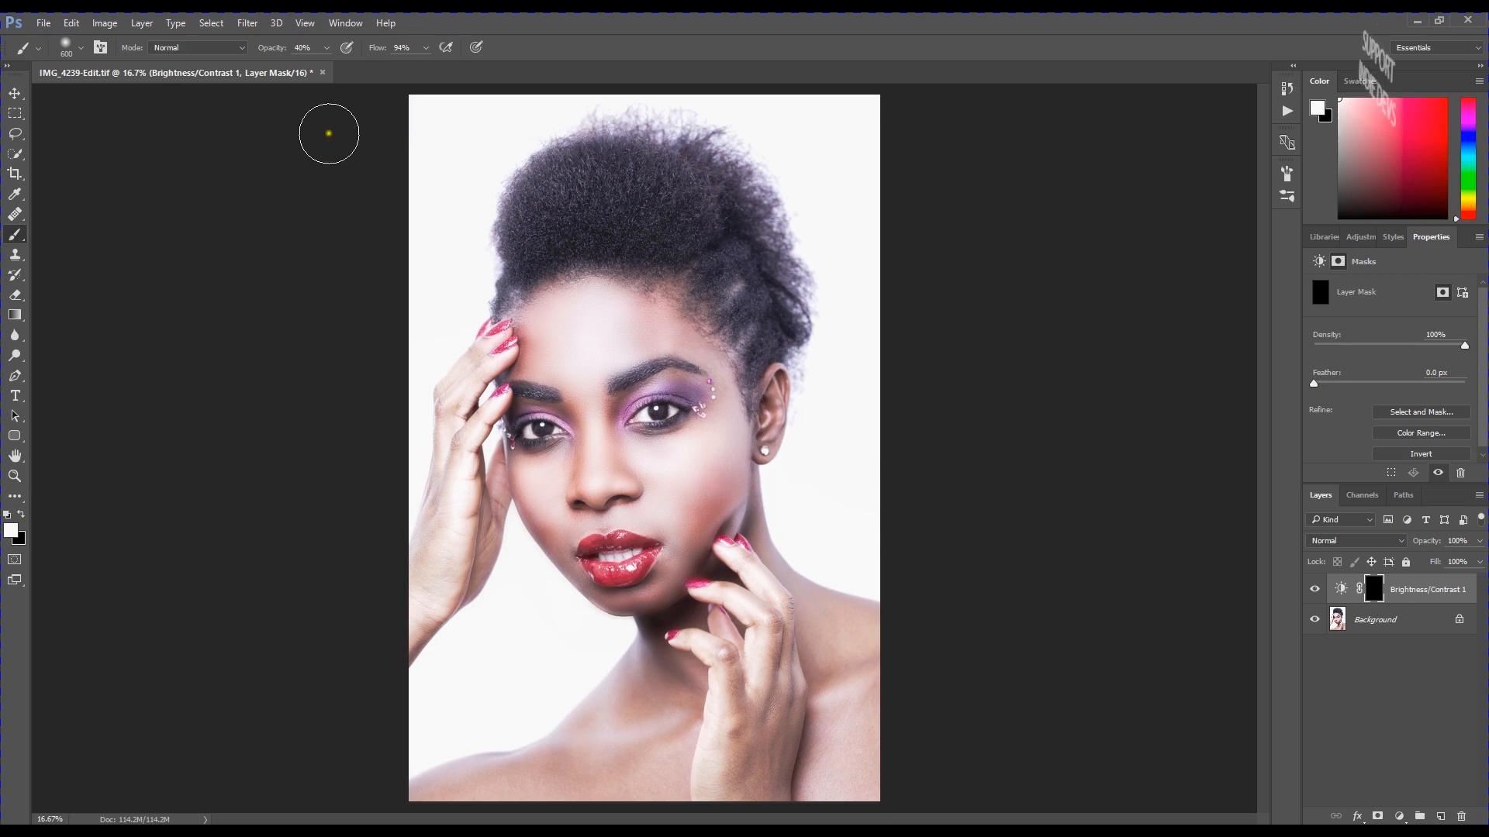
pyautogui.moveTo(324, 51)
pyautogui.mouseDown()
pyautogui.moveTo(351, 77)
pyautogui.moveTo(333, 69)
pyautogui.mouseUp()
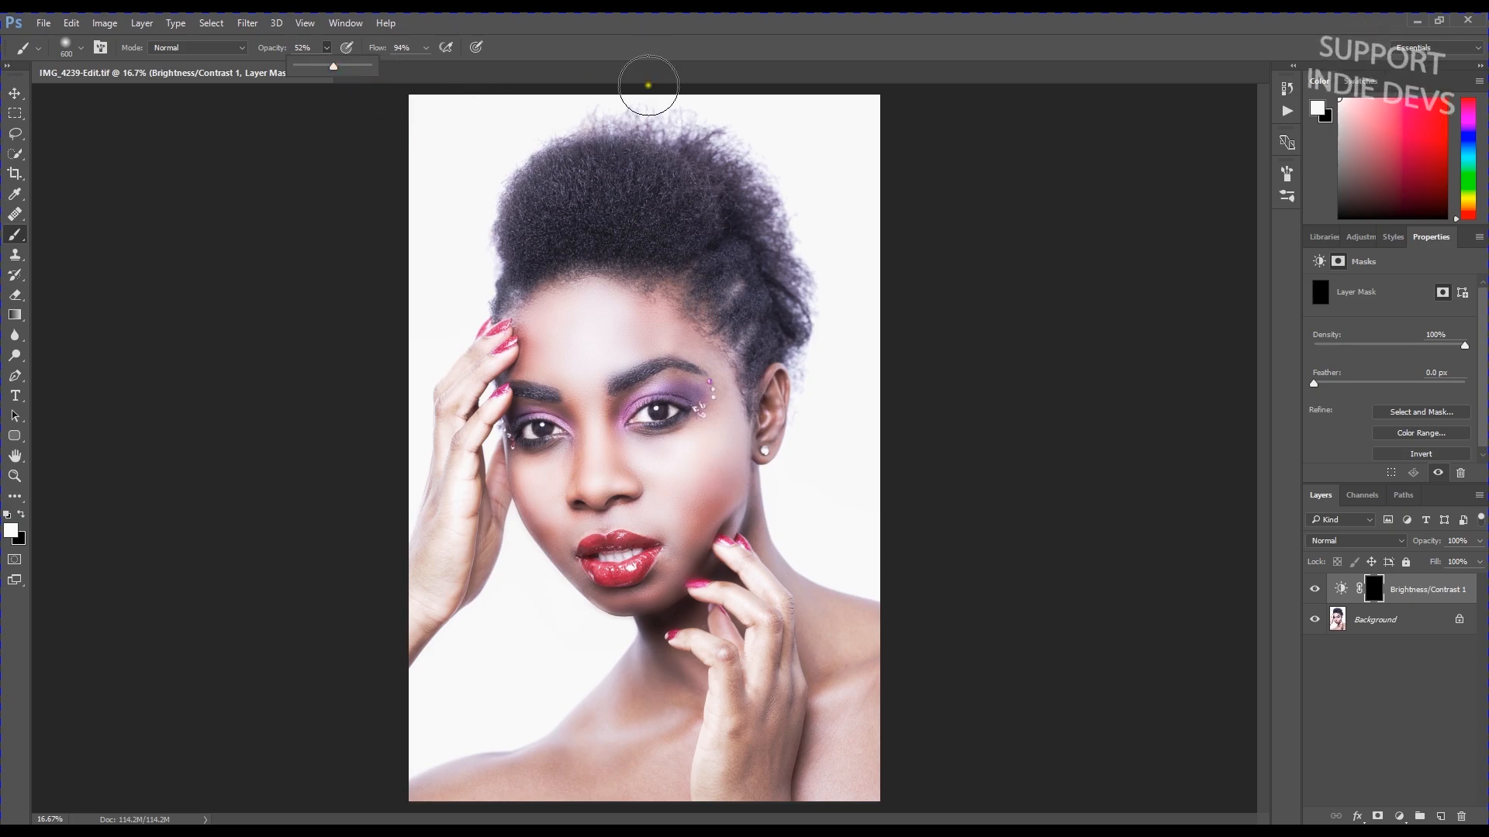
pyautogui.moveTo(527, 234)
pyautogui.mouseDown()
pyautogui.moveTo(558, 173)
pyautogui.moveTo(615, 159)
pyautogui.moveTo(705, 232)
pyautogui.moveTo(749, 318)
pyautogui.moveTo(701, 249)
pyautogui.moveTo(542, 232)
pyautogui.moveTo(578, 235)
pyautogui.moveTo(547, 237)
pyautogui.moveTo(638, 189)
pyautogui.moveTo(791, 279)
pyautogui.moveTo(585, 134)
pyautogui.moveTo(498, 200)
pyautogui.moveTo(473, 259)
pyautogui.moveTo(538, 220)
pyautogui.moveTo(639, 217)
pyautogui.moveTo(665, 126)
pyautogui.moveTo(807, 266)
pyautogui.moveTo(817, 316)
pyautogui.moveTo(756, 326)
pyautogui.moveTo(638, 219)
pyautogui.moveTo(501, 244)
pyautogui.moveTo(501, 208)
pyautogui.moveTo(677, 168)
pyautogui.mouseUp()
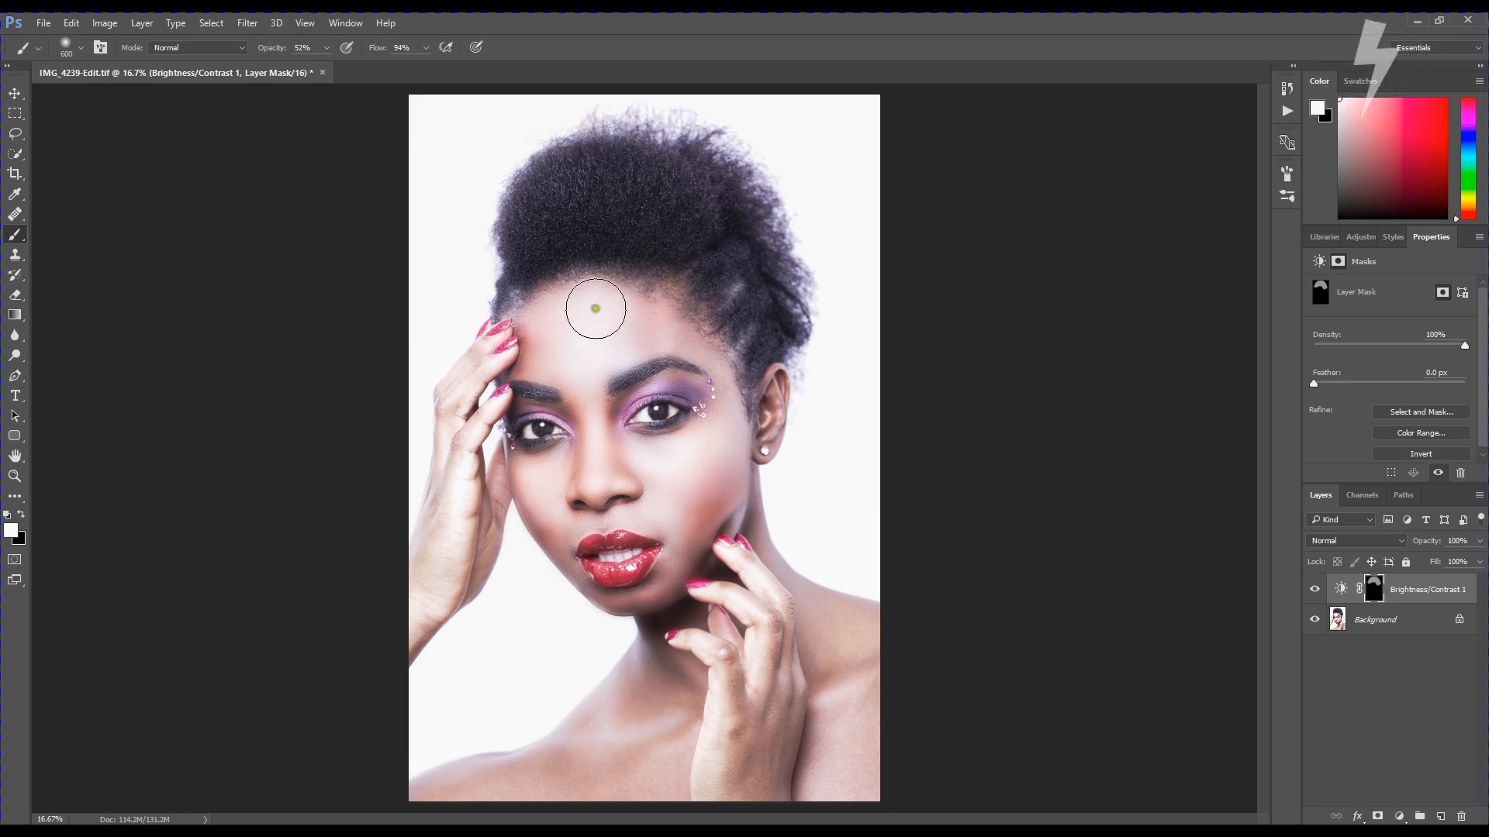
pyautogui.moveTo(752, 330)
pyautogui.mouseDown()
pyautogui.moveTo(615, 216)
pyautogui.moveTo(585, 219)
pyautogui.moveTo(760, 279)
pyautogui.moveTo(621, 173)
pyautogui.moveTo(558, 196)
pyautogui.moveTo(608, 164)
pyautogui.moveTo(783, 324)
pyautogui.moveTo(694, 201)
pyautogui.moveTo(604, 194)
pyautogui.moveTo(588, 167)
pyautogui.moveTo(732, 233)
pyautogui.moveTo(500, 155)
pyautogui.mouseUp()
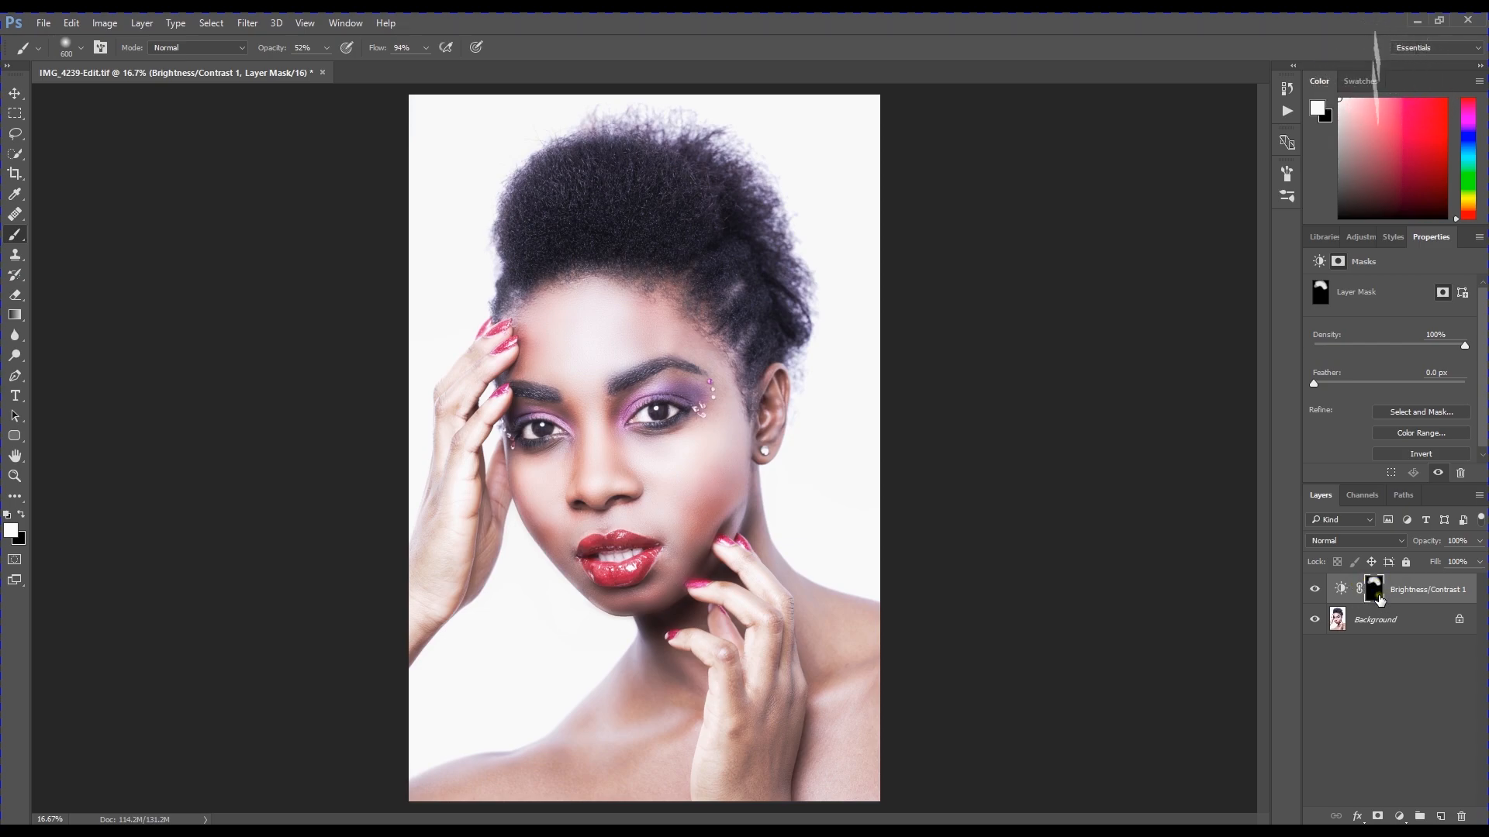
# Add a Selective Color adjustment layer and set its Reds to Cyan +2 and Magenta +4
pyautogui.click(1357, 237)
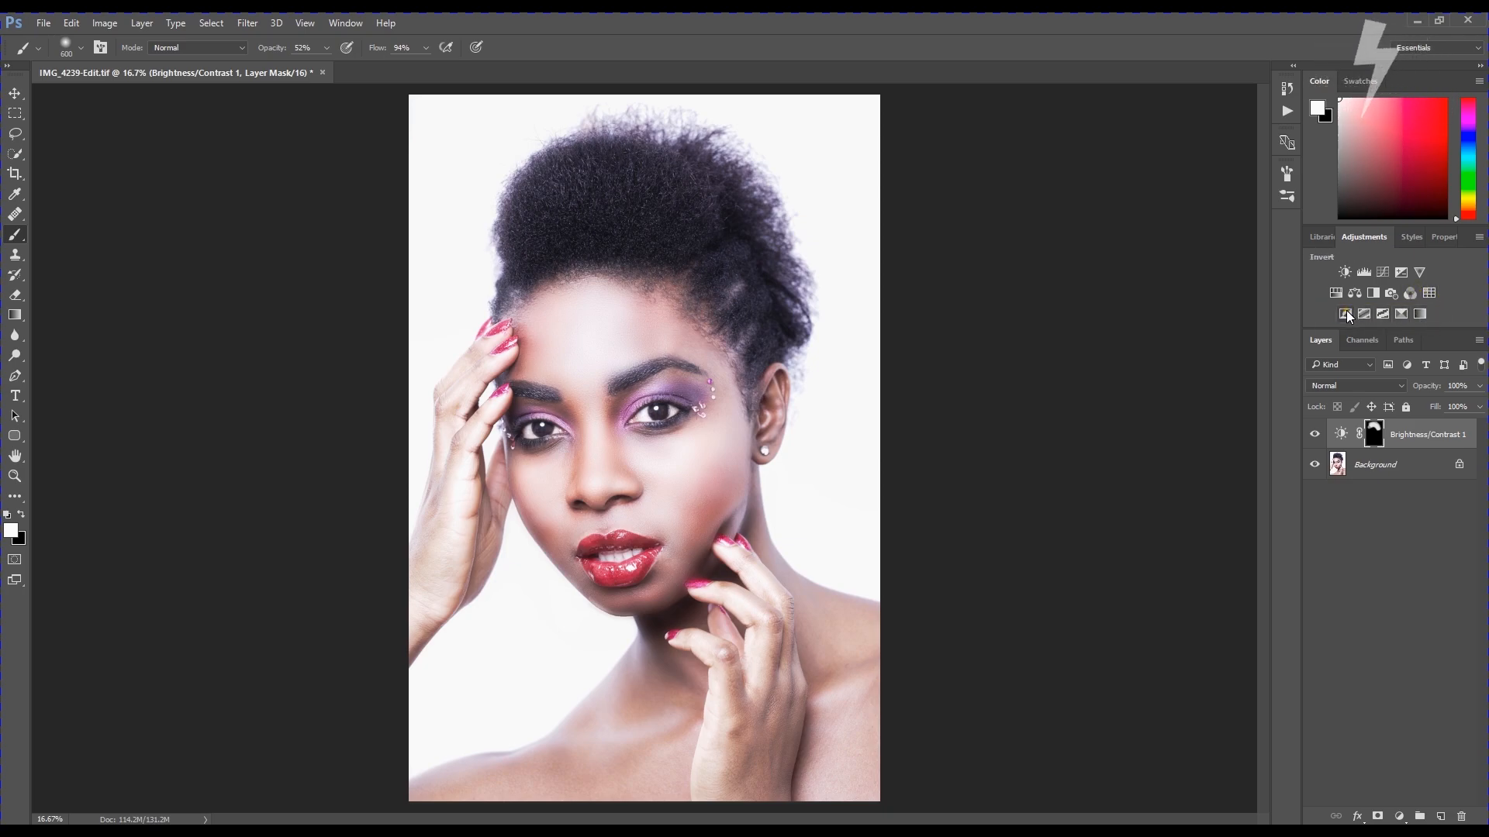
pyautogui.click(1400, 316)
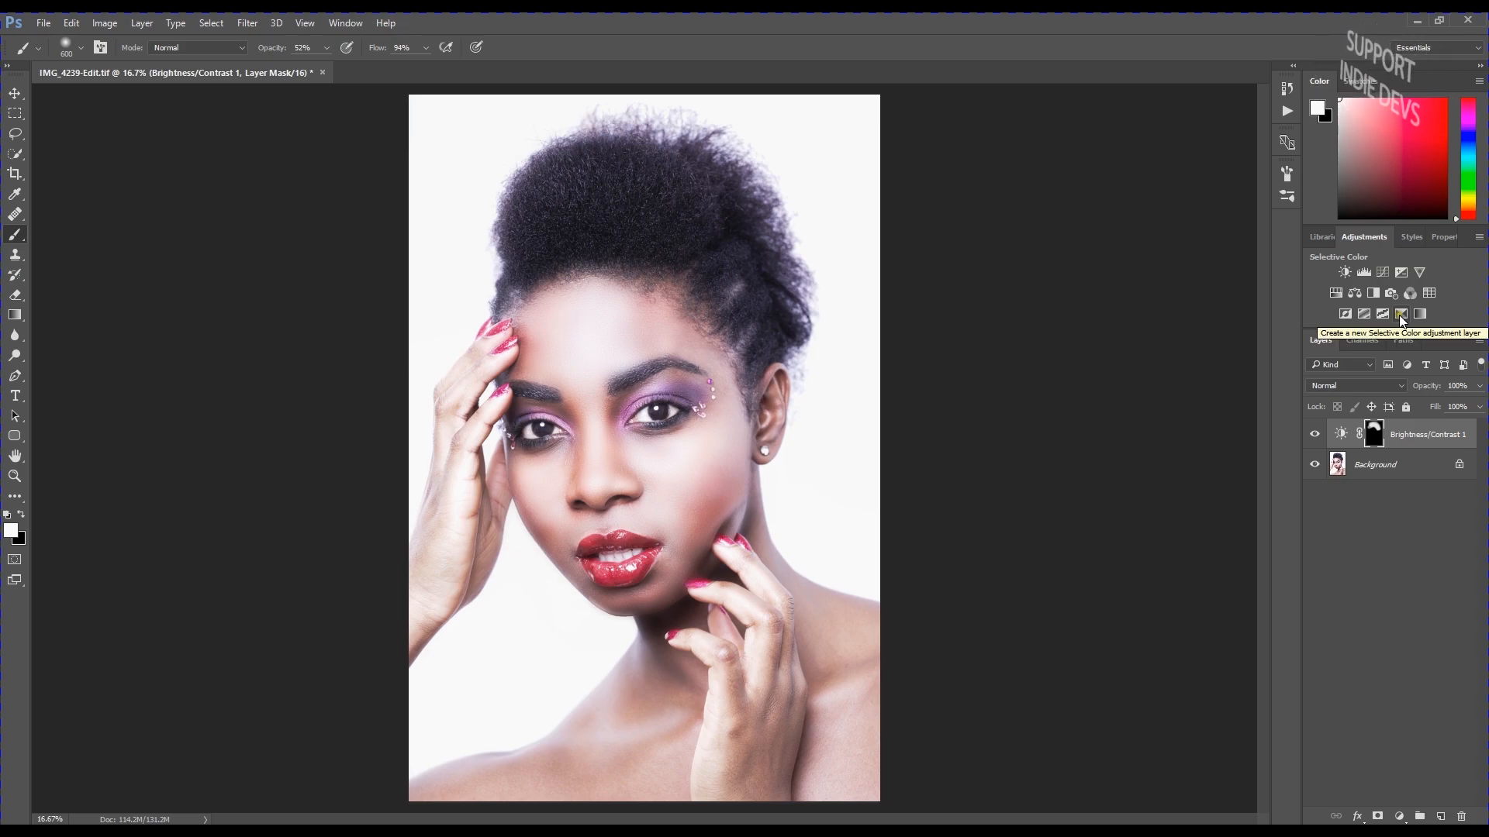
pyautogui.click(1400, 316)
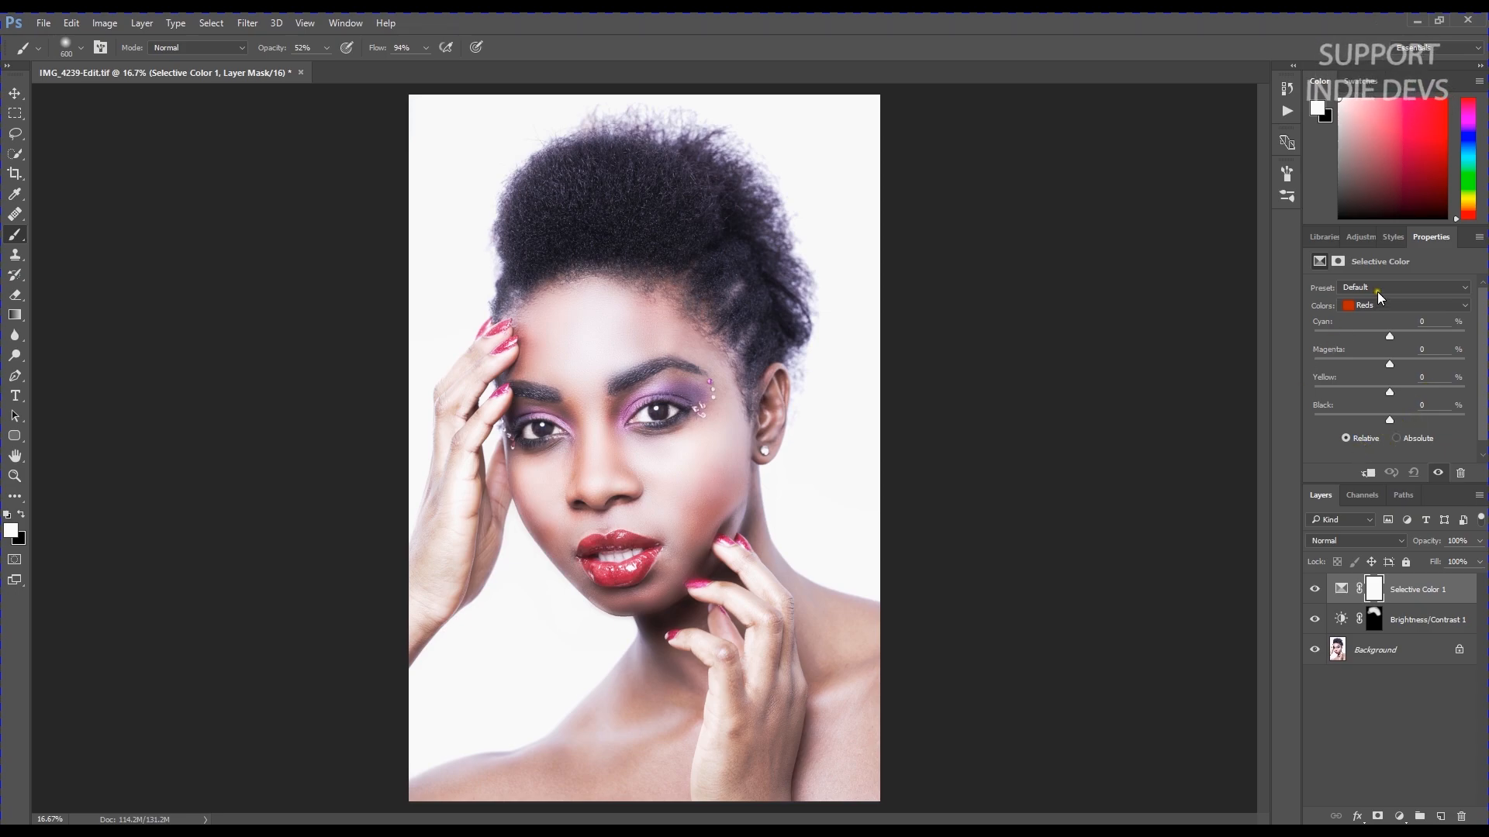
pyautogui.click(1390, 307)
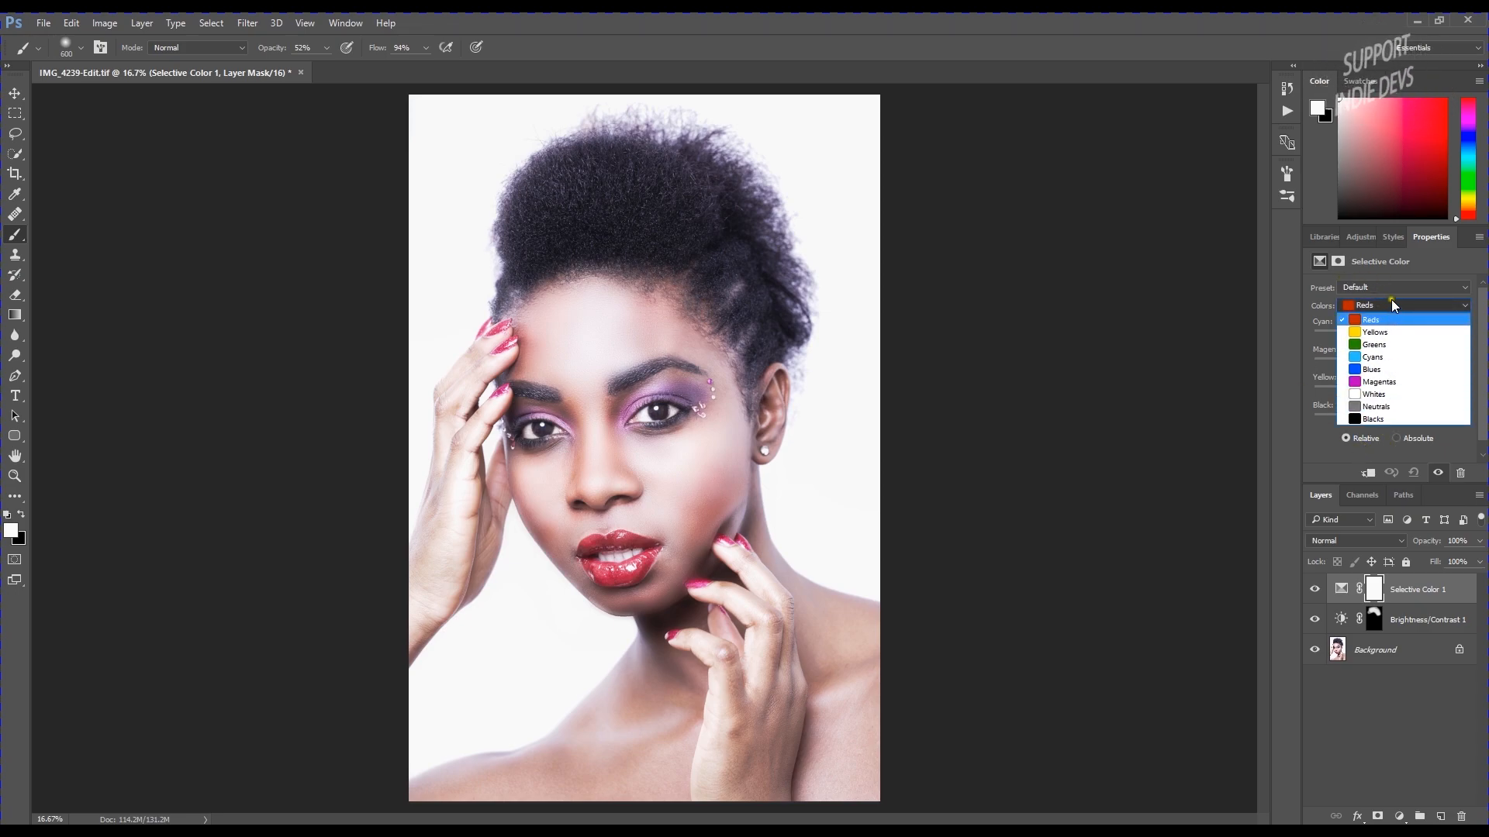
pyautogui.click(1390, 303)
pyautogui.moveTo(1395, 340); pyautogui.dragTo(1429, 369)
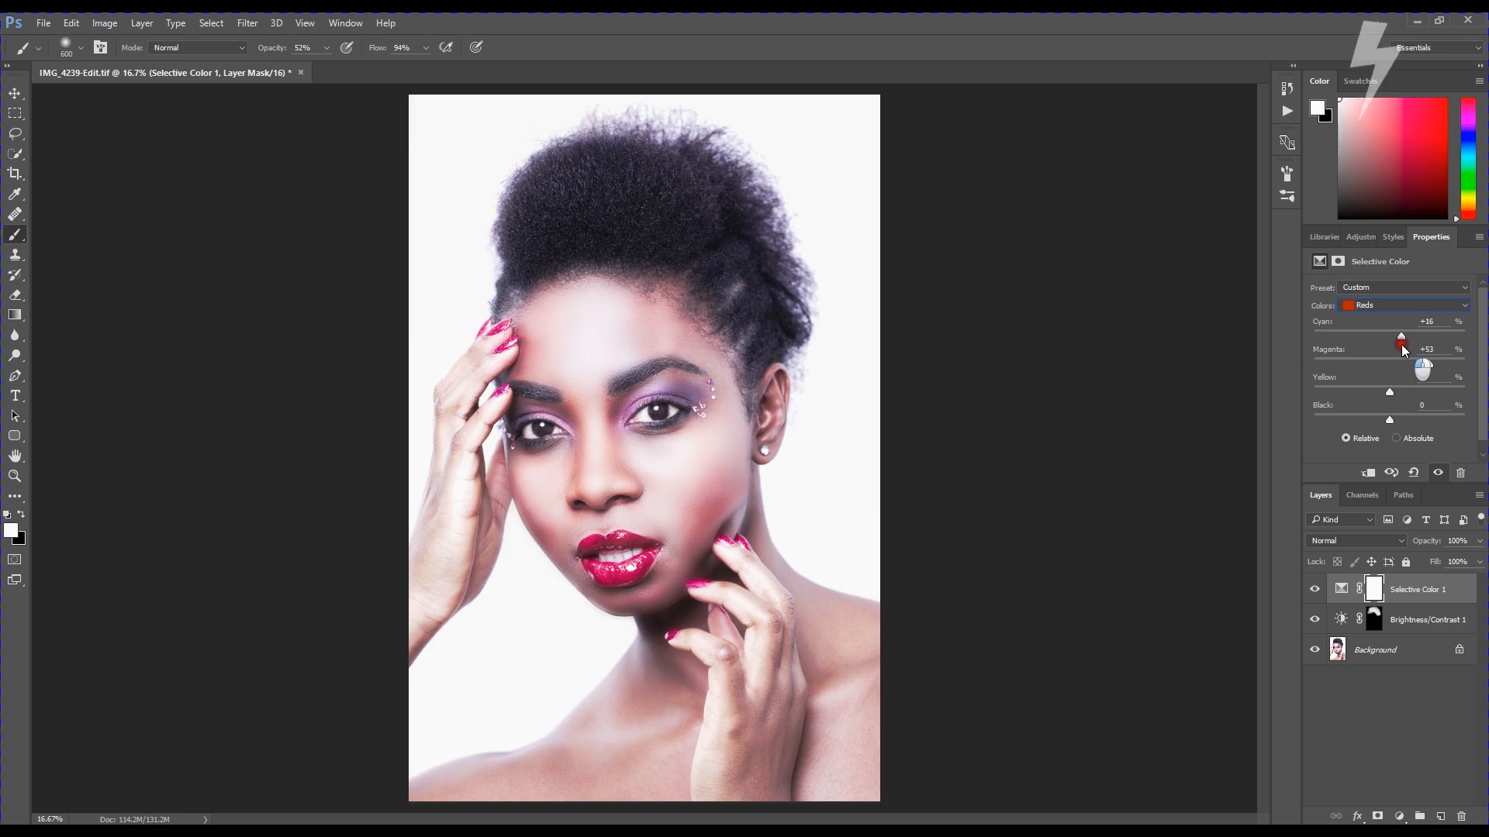
pyautogui.moveTo(1429, 363)
pyautogui.mouseDown()
pyautogui.moveTo(1361, 354)
pyautogui.moveTo(1435, 351)
pyautogui.moveTo(1401, 356)
pyautogui.mouseUp()
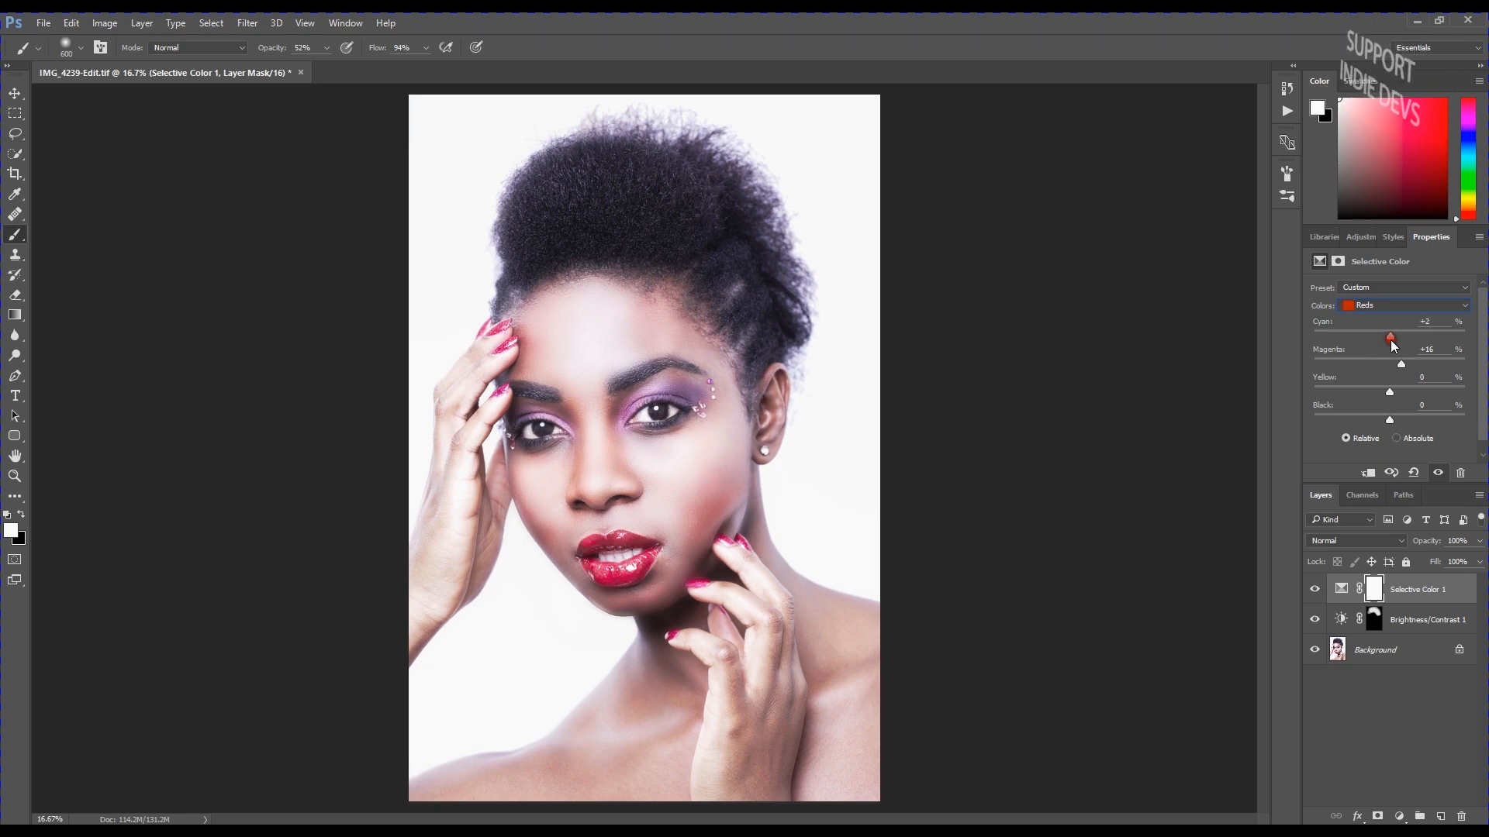
pyautogui.moveTo(1398, 364); pyautogui.dragTo(1393, 372)
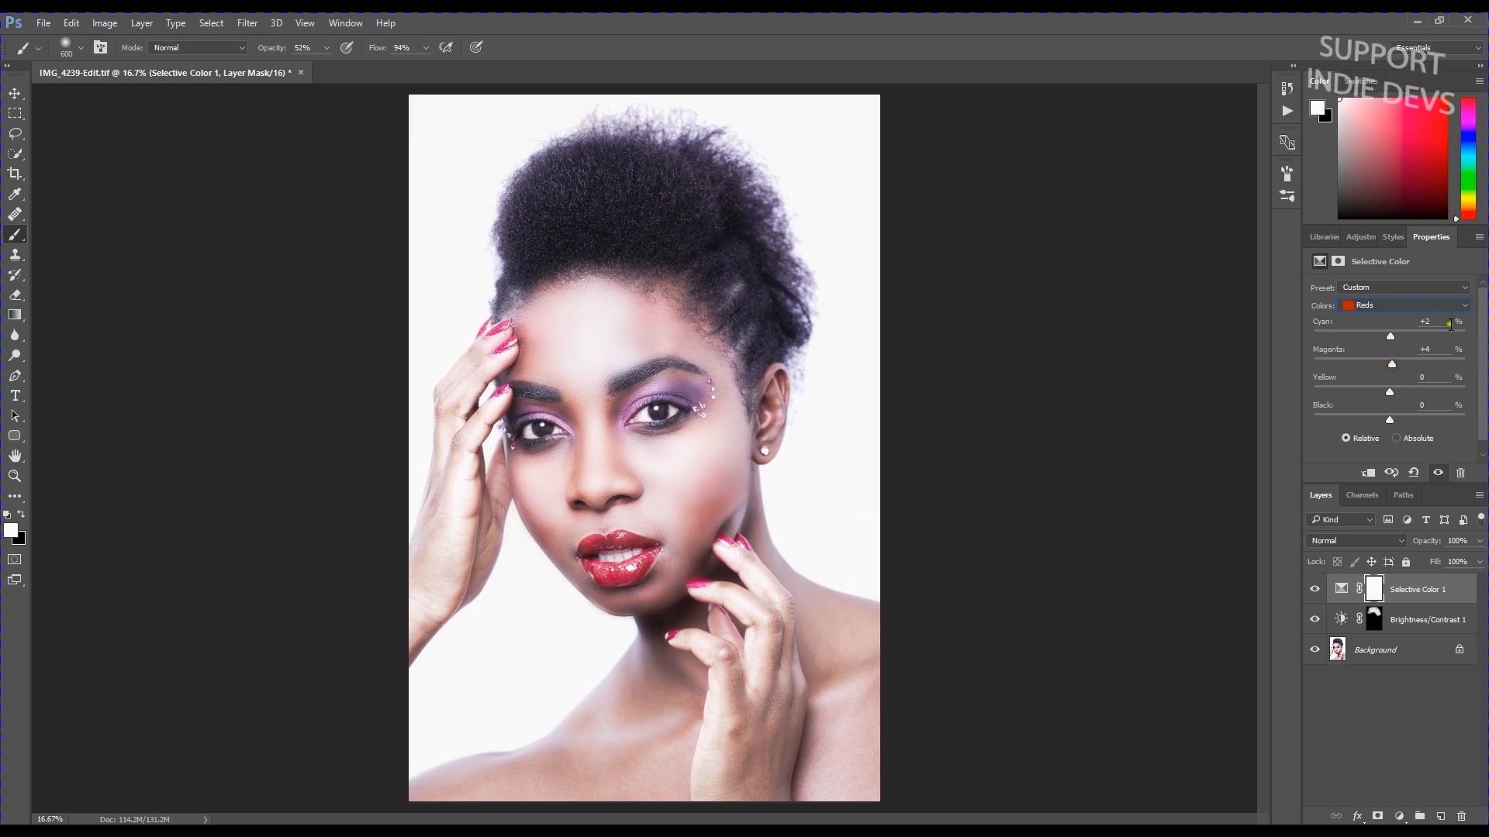
# Set the Magentas of the Selective Color layer to Cyan -83, Magenta -100, Yellow +100 and Black +79
pyautogui.click(1431, 302)
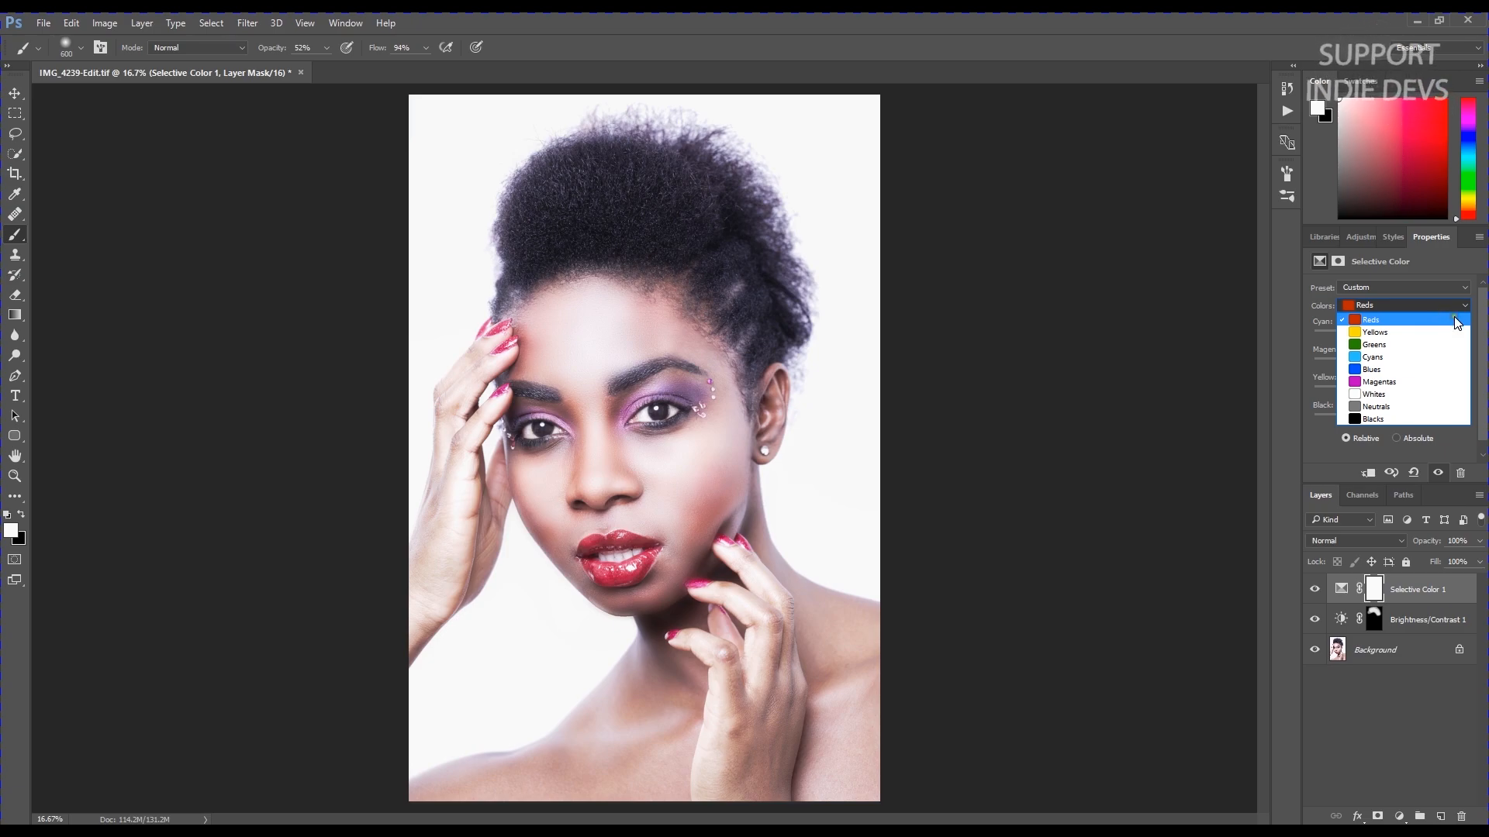
pyautogui.click(1388, 382)
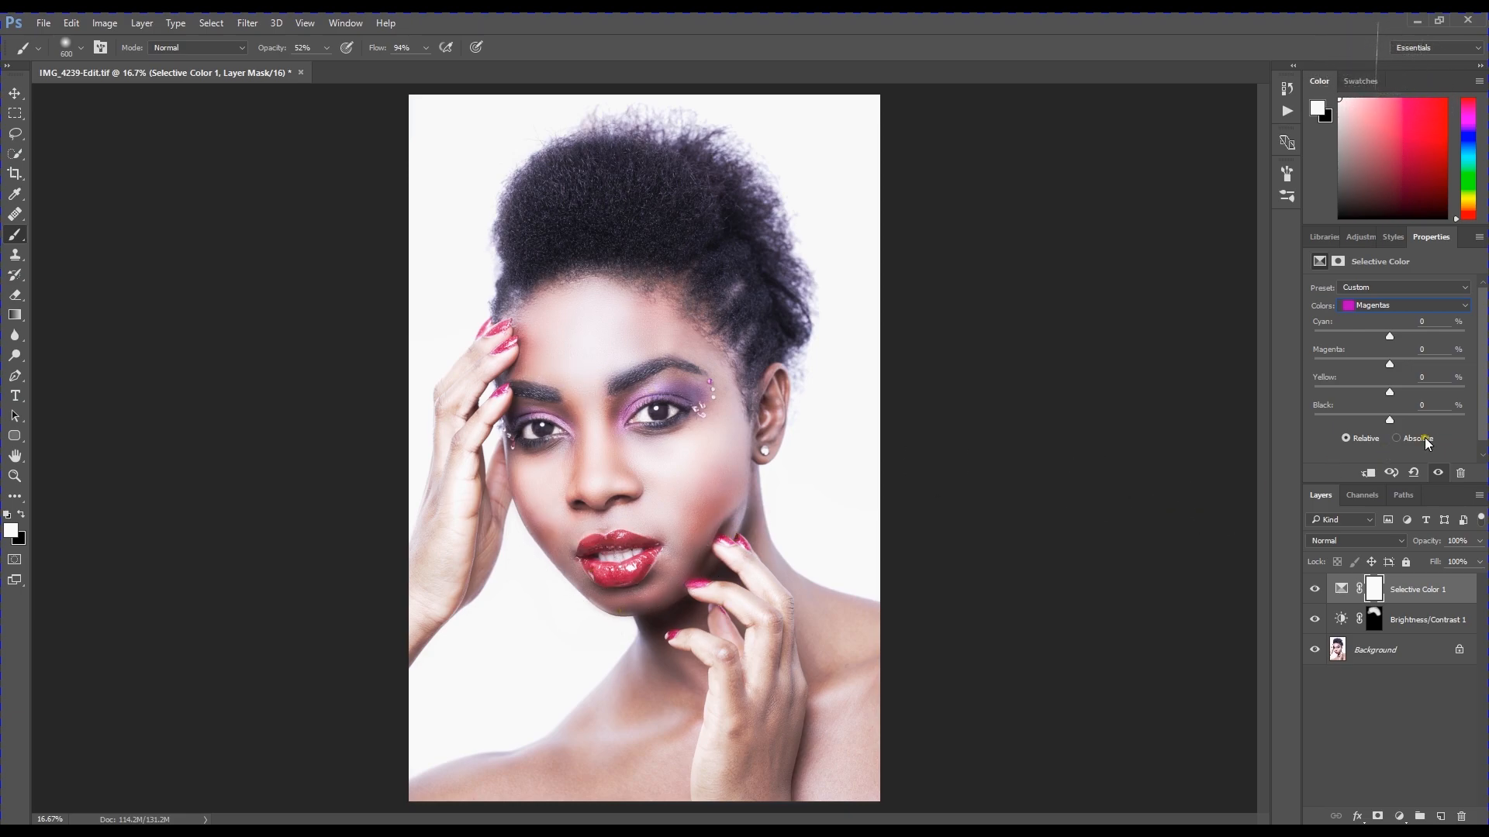
pyautogui.moveTo(1387, 338); pyautogui.dragTo(1467, 362)
pyautogui.moveTo(1362, 337); pyautogui.dragTo(1286, 327)
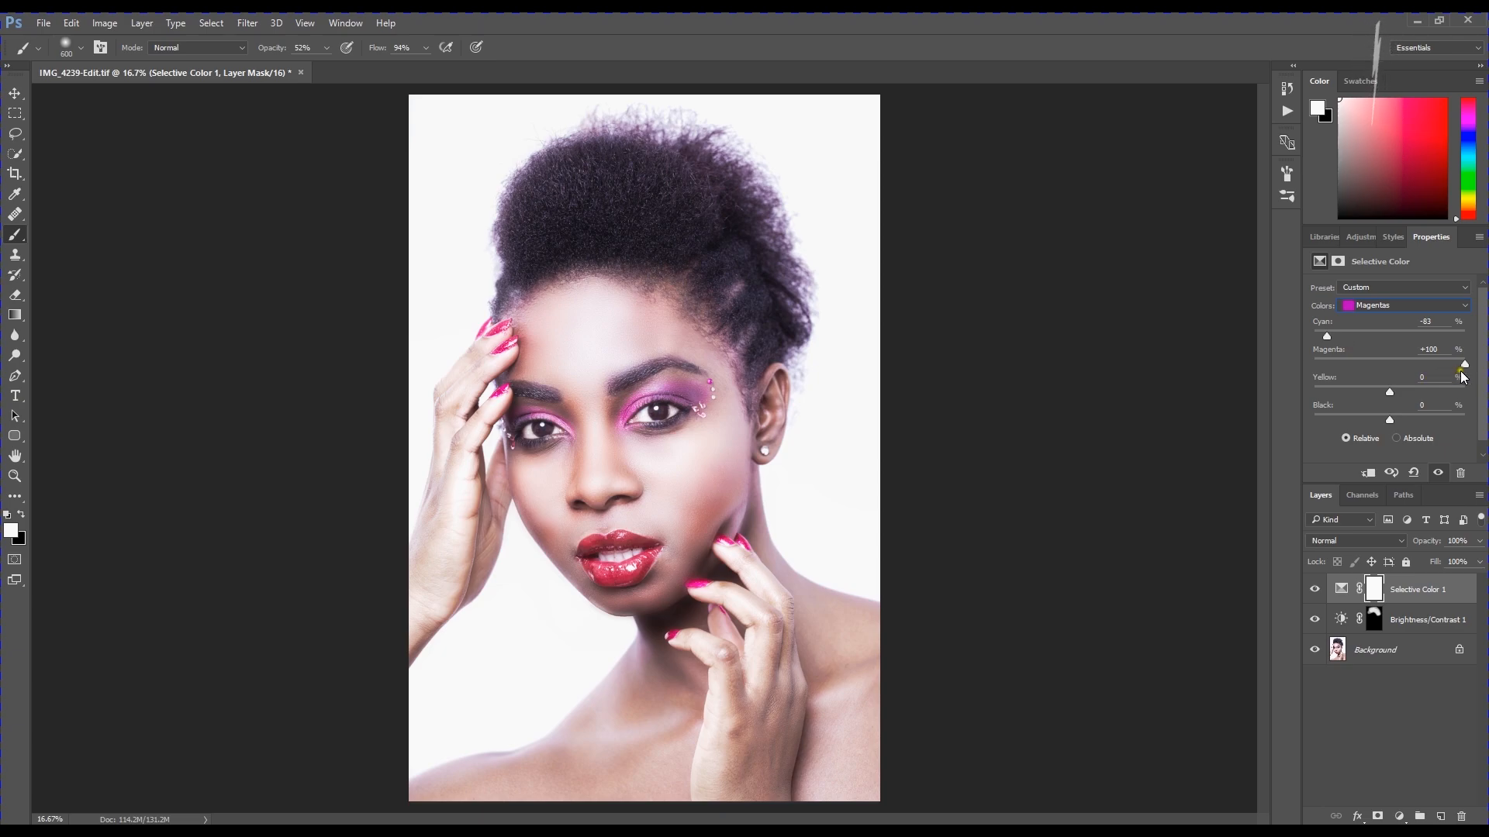
pyautogui.moveTo(1464, 364); pyautogui.dragTo(1337, 364)
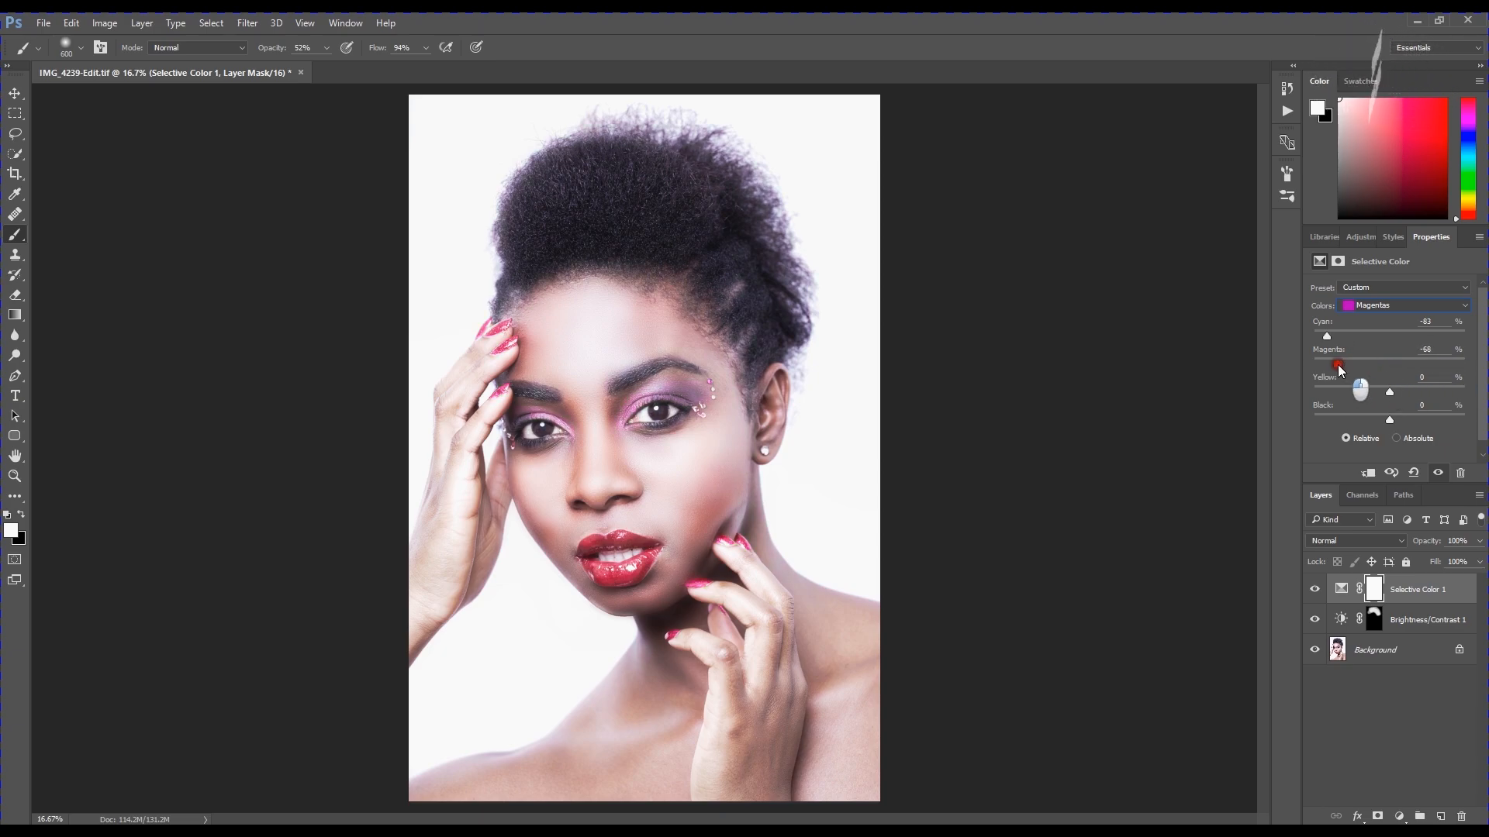
pyautogui.click(1396, 393)
pyautogui.moveTo(1398, 392); pyautogui.dragTo(1484, 411)
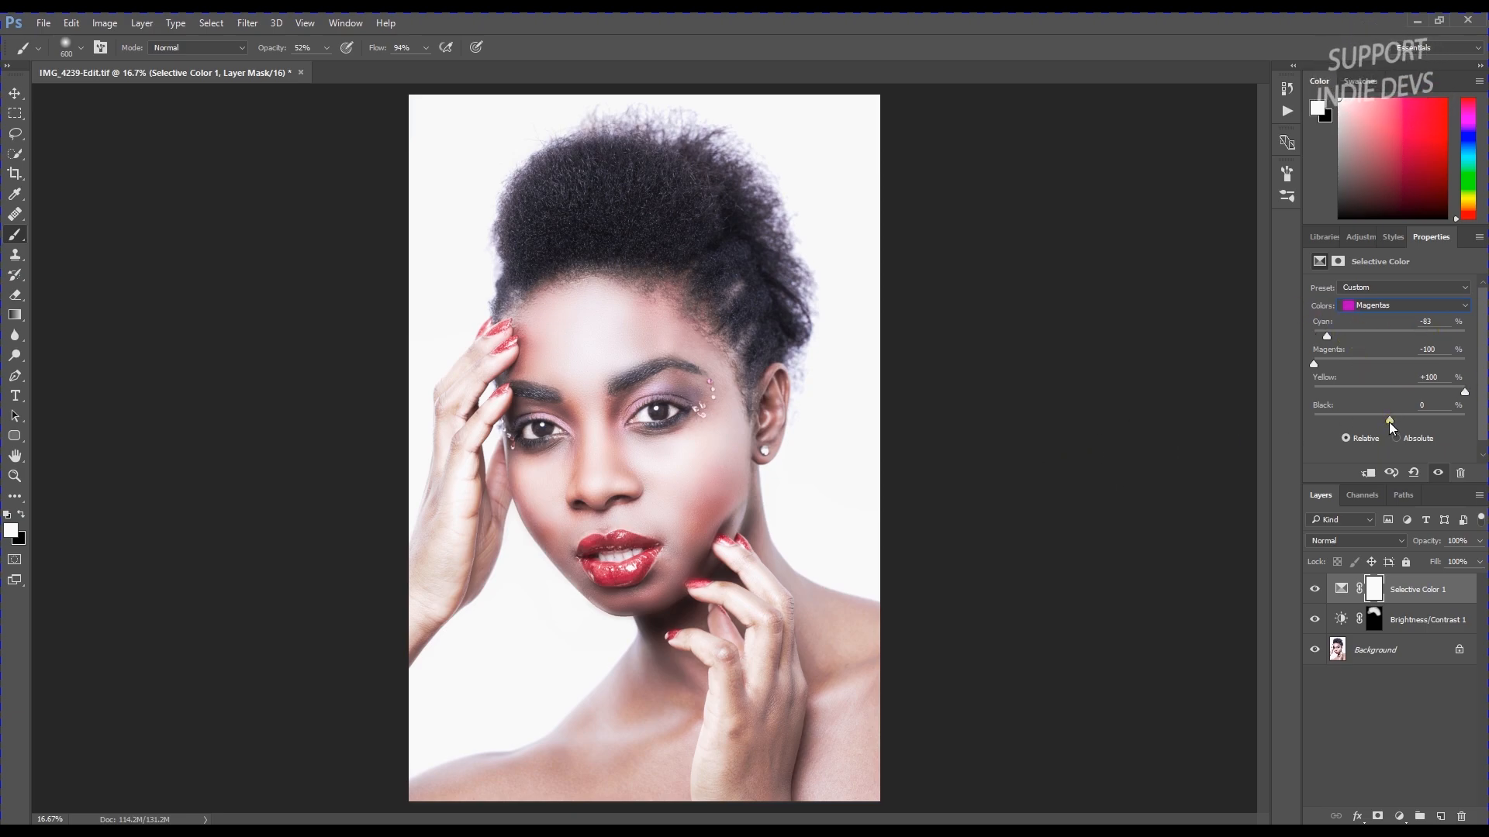
pyautogui.moveTo(1389, 421)
pyautogui.mouseDown()
pyautogui.moveTo(1360, 420)
pyautogui.moveTo(1452, 431)
pyautogui.mouseUp()
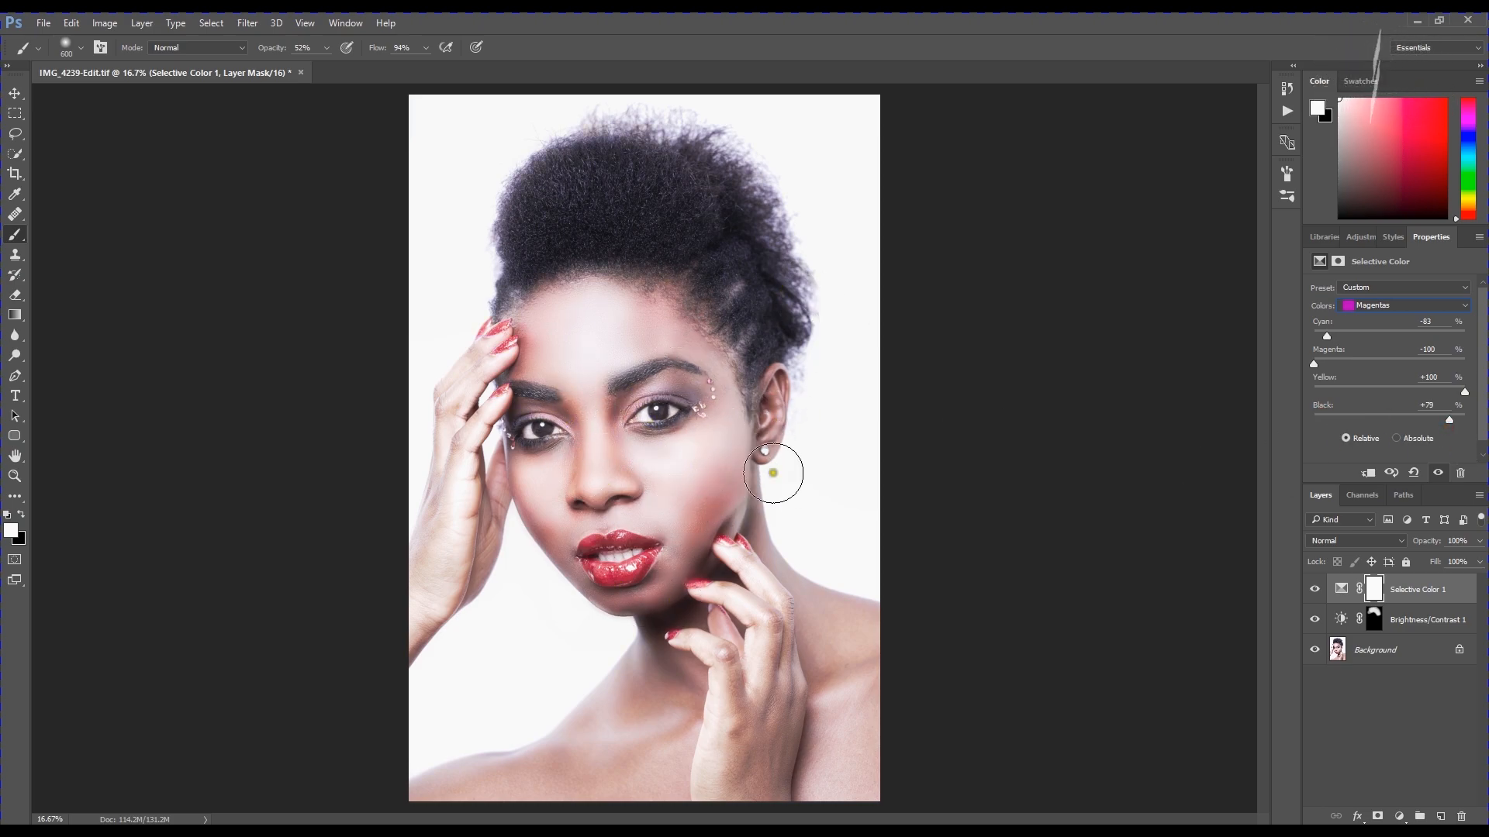
# Delete the Selective Color adjustment layer
pyautogui.click(1422, 592)
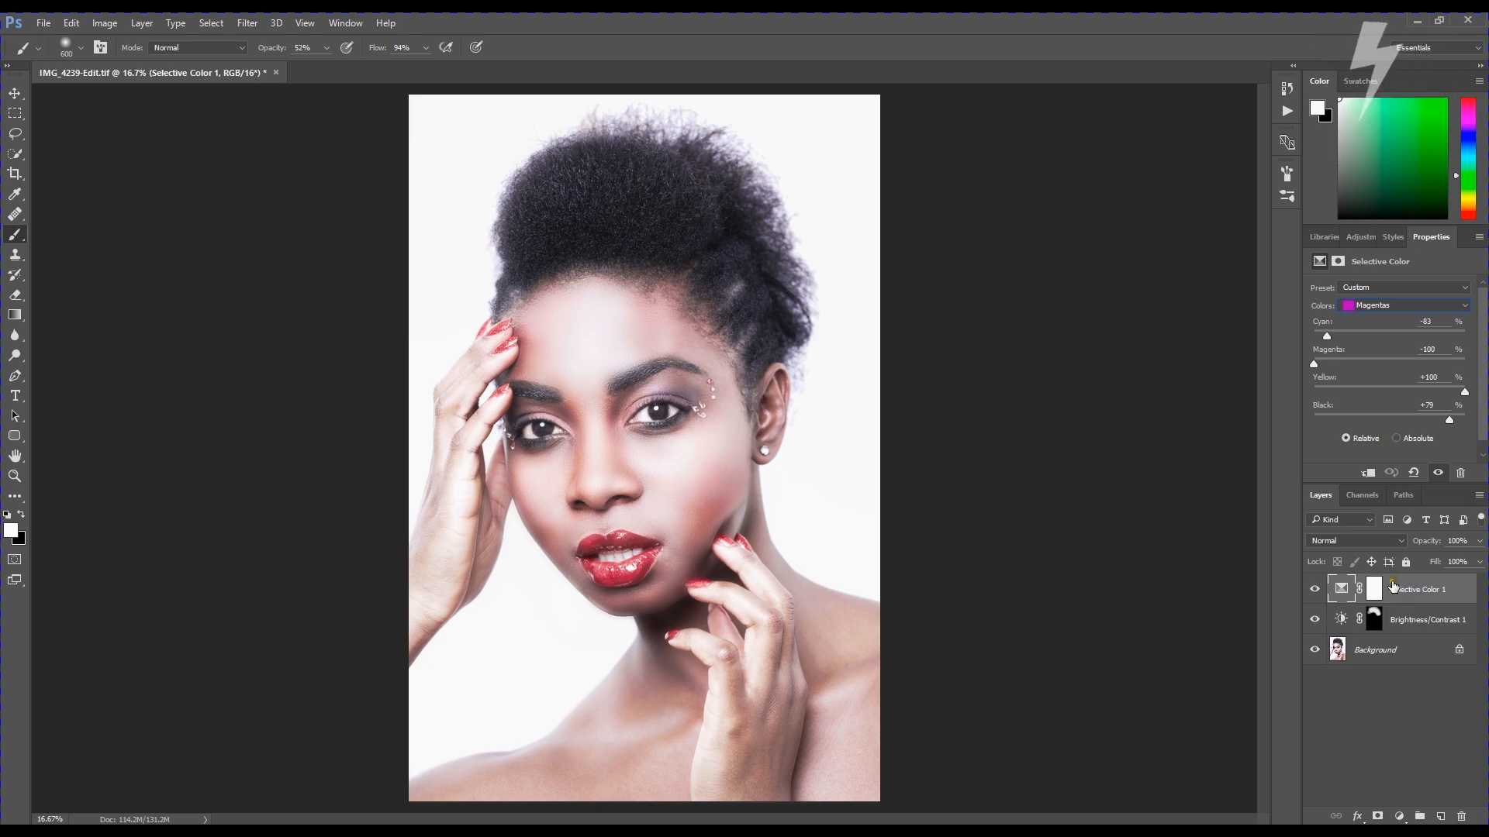
pyautogui.moveTo(1341, 587); pyautogui.dragTo(1465, 816)
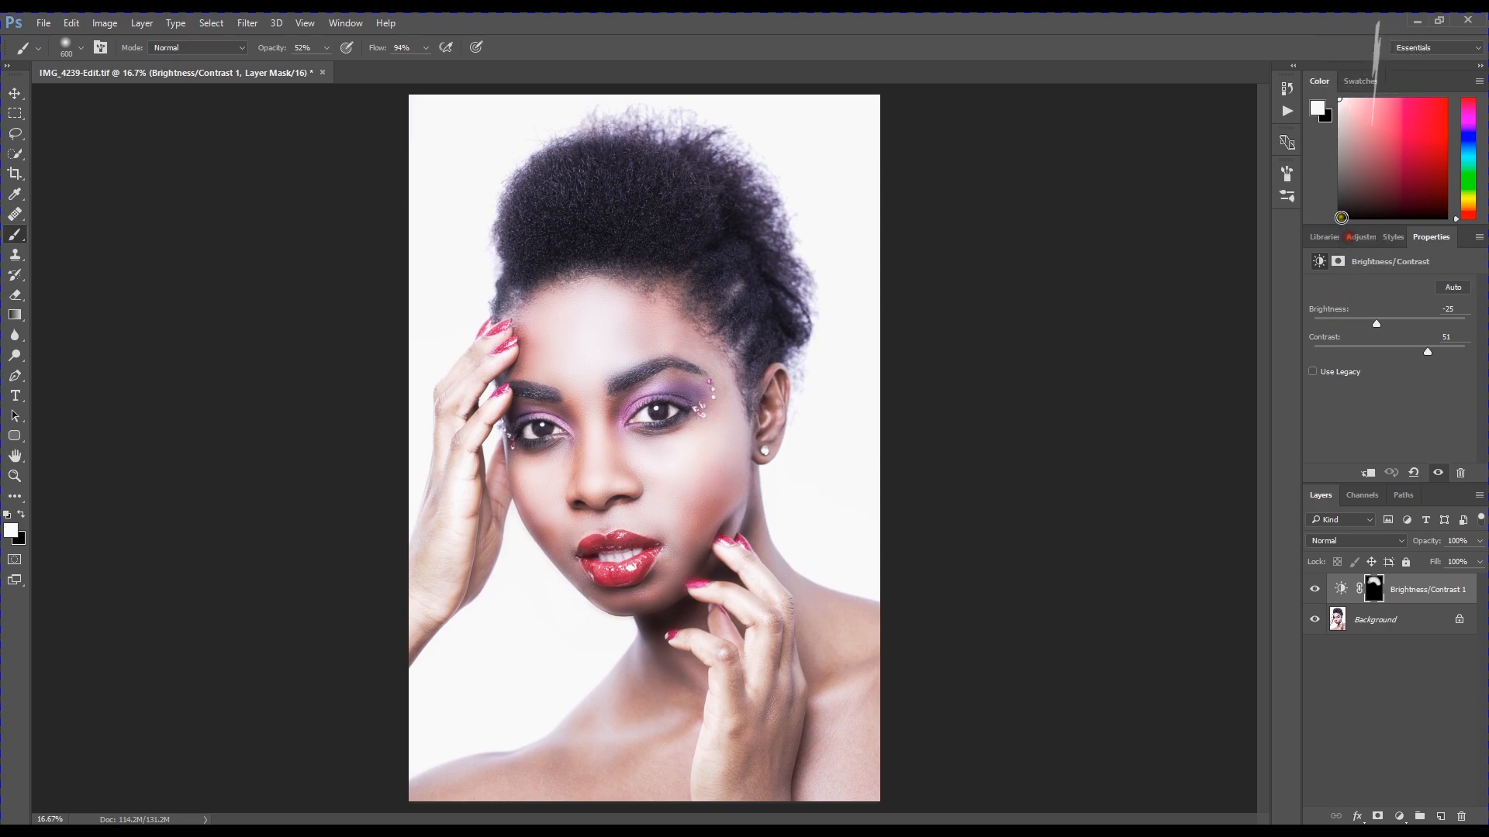
# Add a Hue/Saturation adjustment layer, try Master saturation at -100, and bring it back to -1
pyautogui.click(1365, 240)
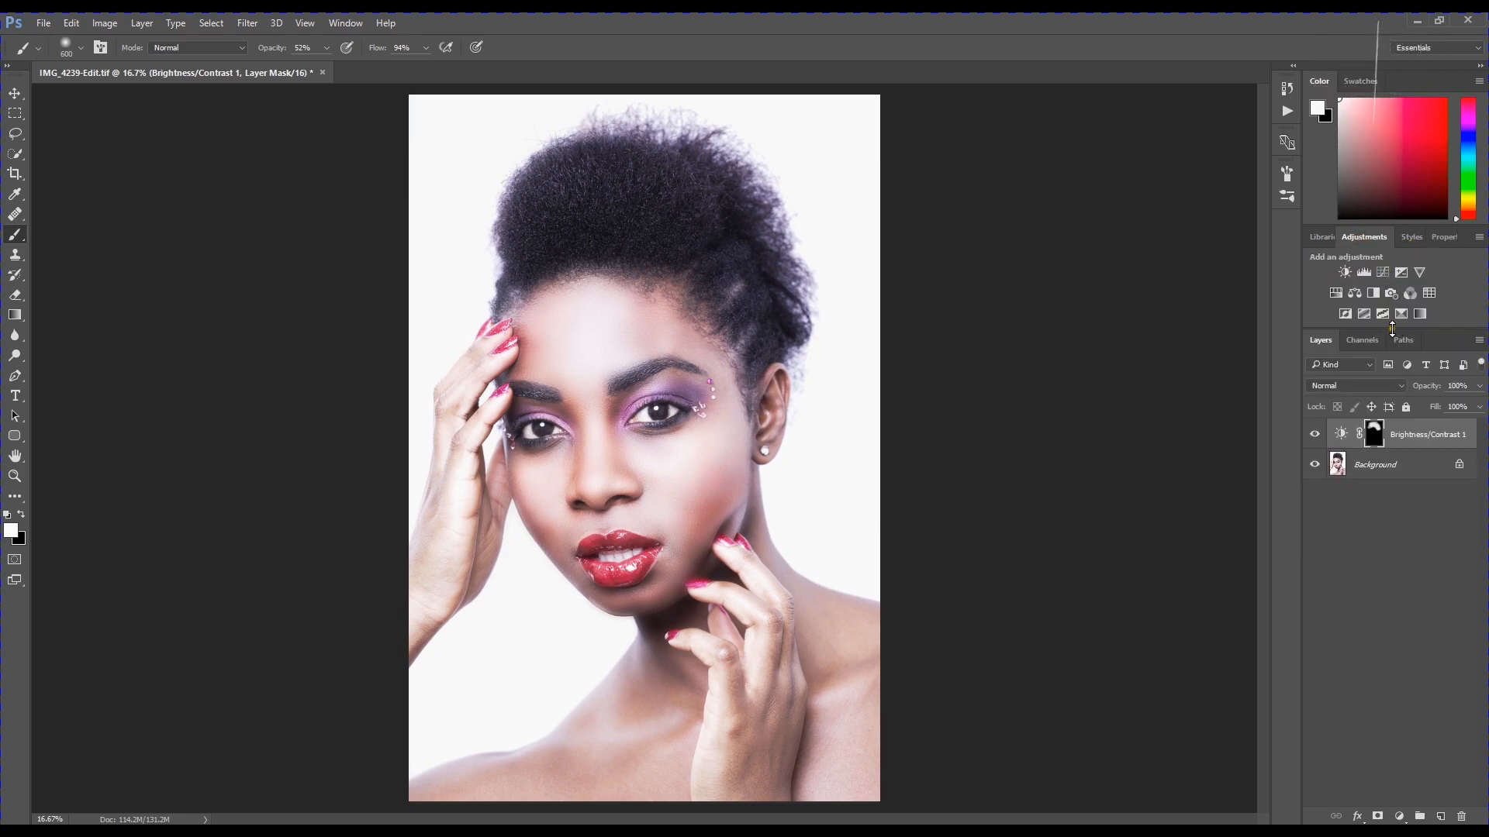
pyautogui.click(1337, 293)
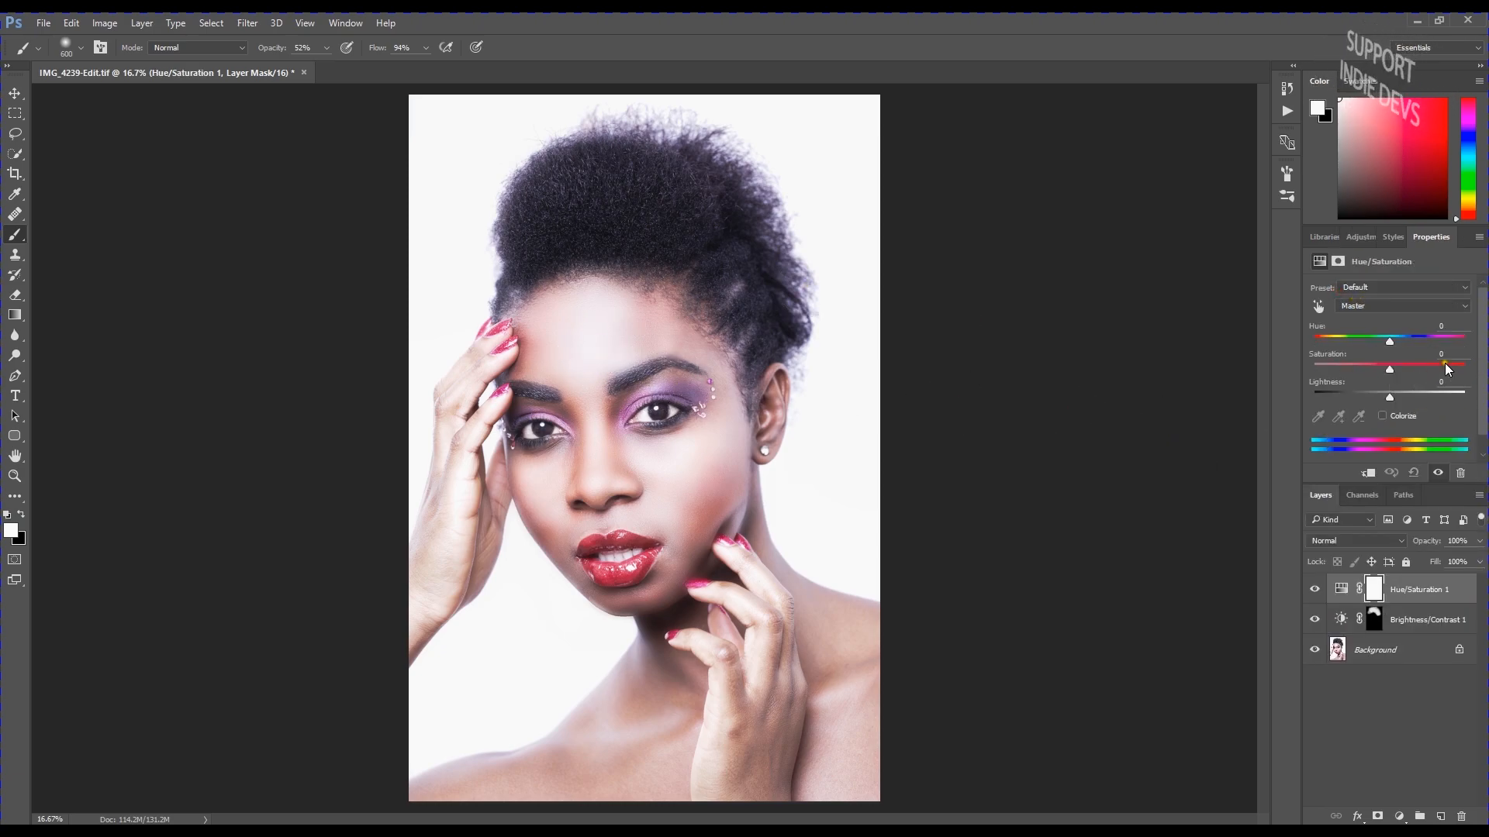
pyautogui.click(1402, 305)
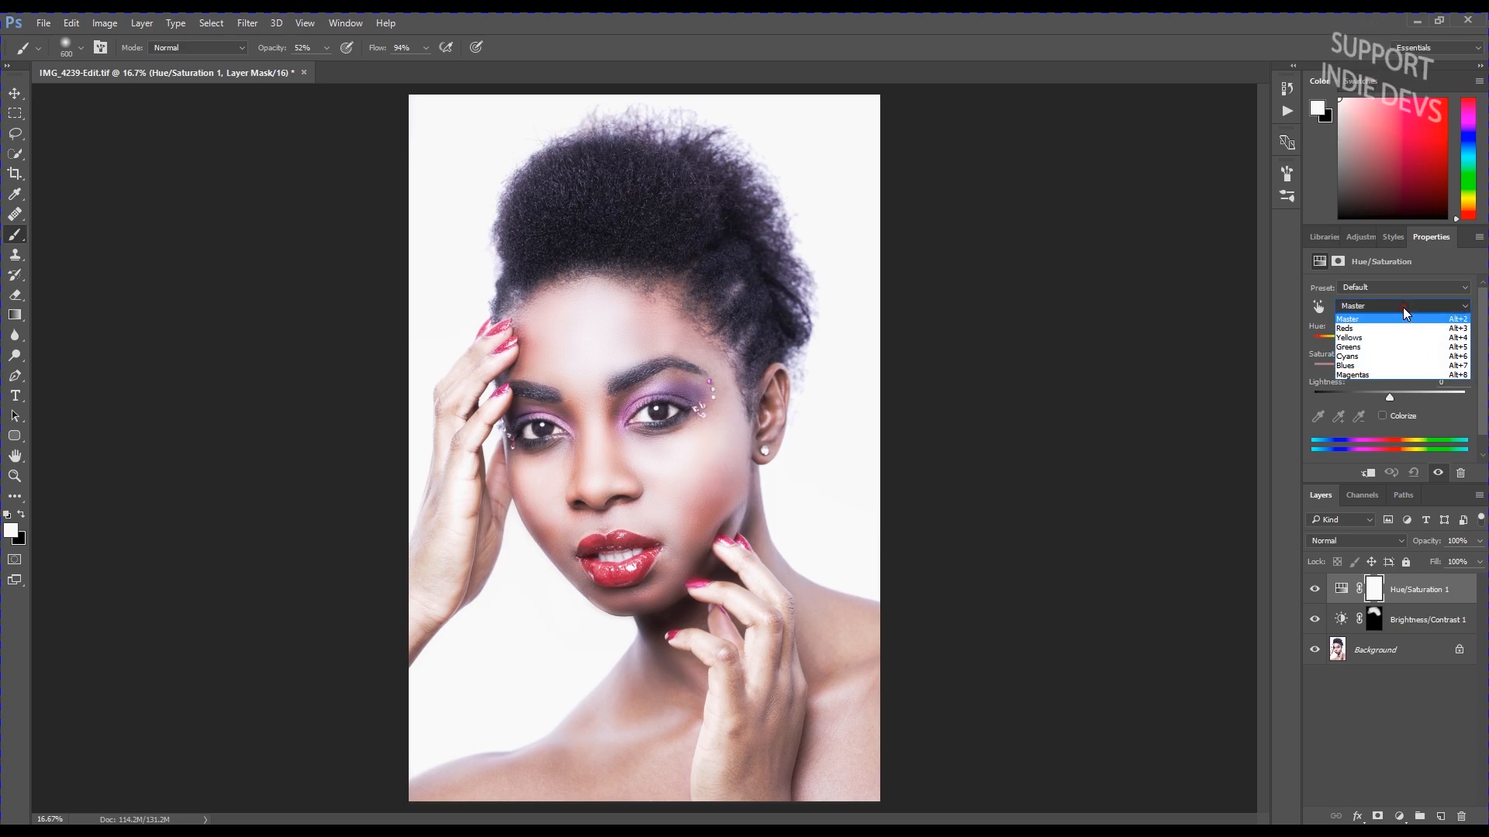
pyautogui.click(1403, 307)
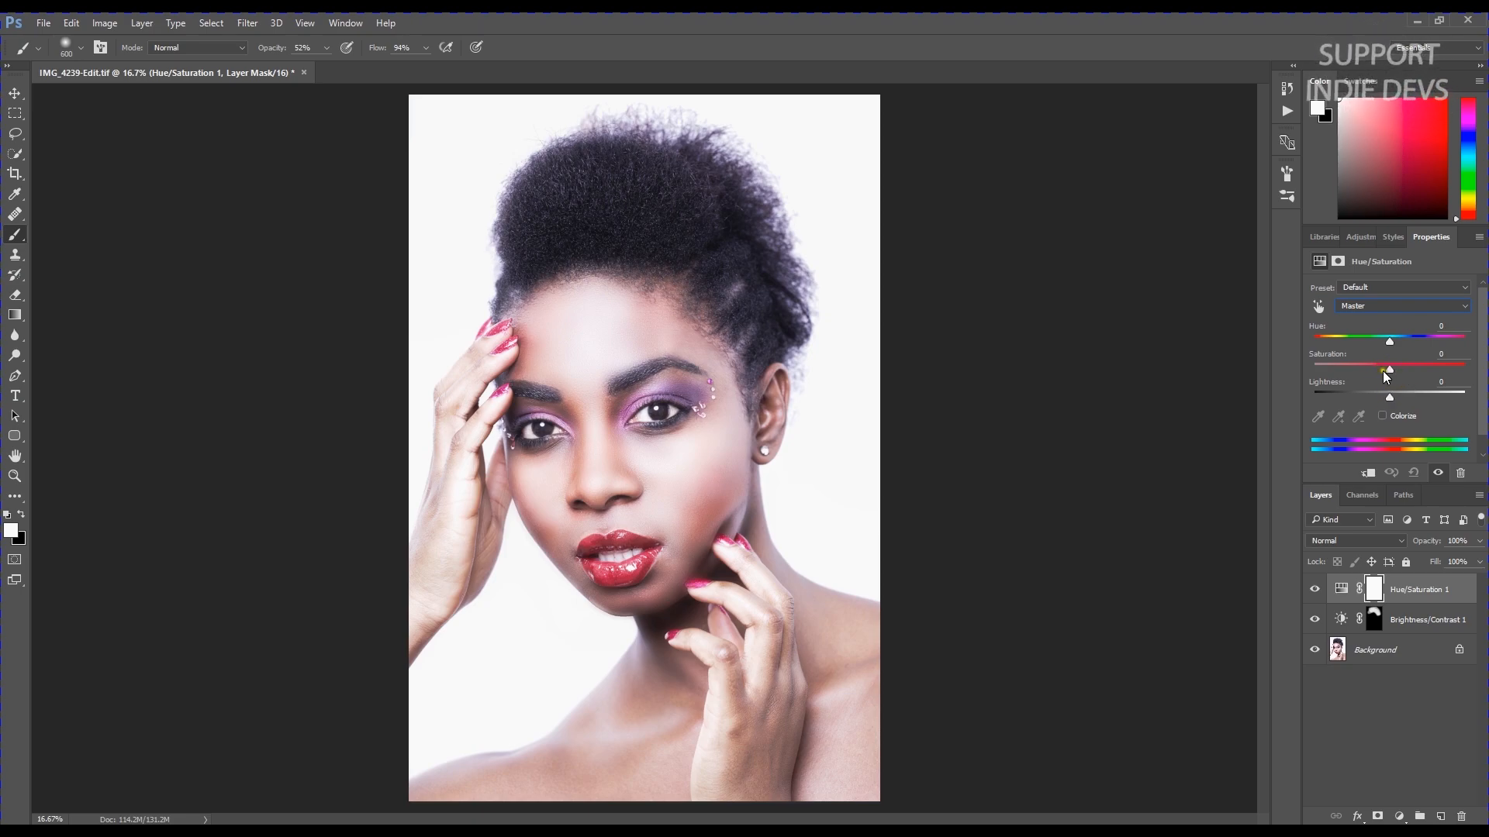
pyautogui.moveTo(1388, 371); pyautogui.dragTo(1314, 370)
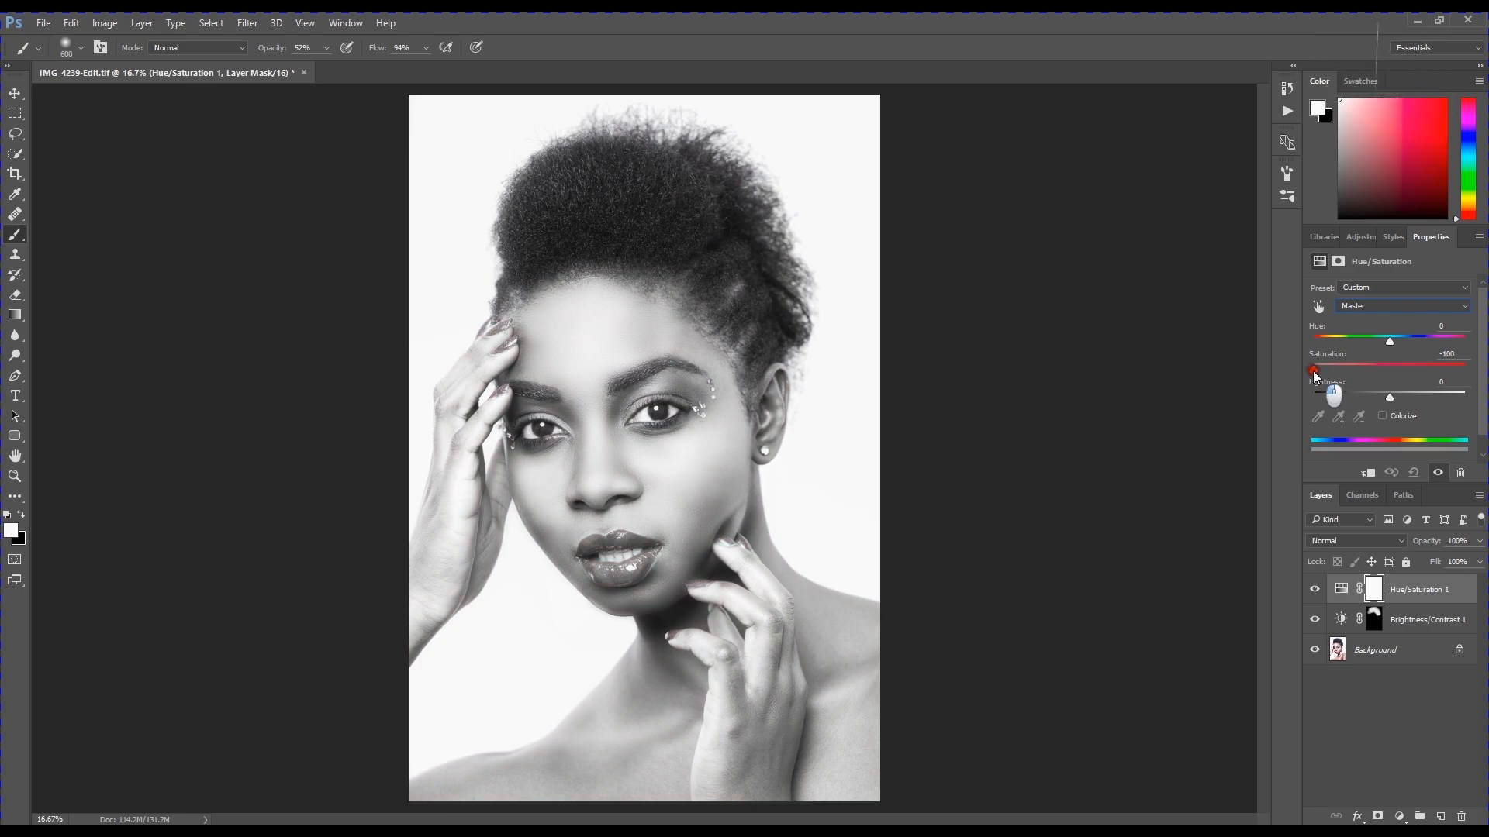
pyautogui.moveTo(1313, 371); pyautogui.dragTo(1389, 364)
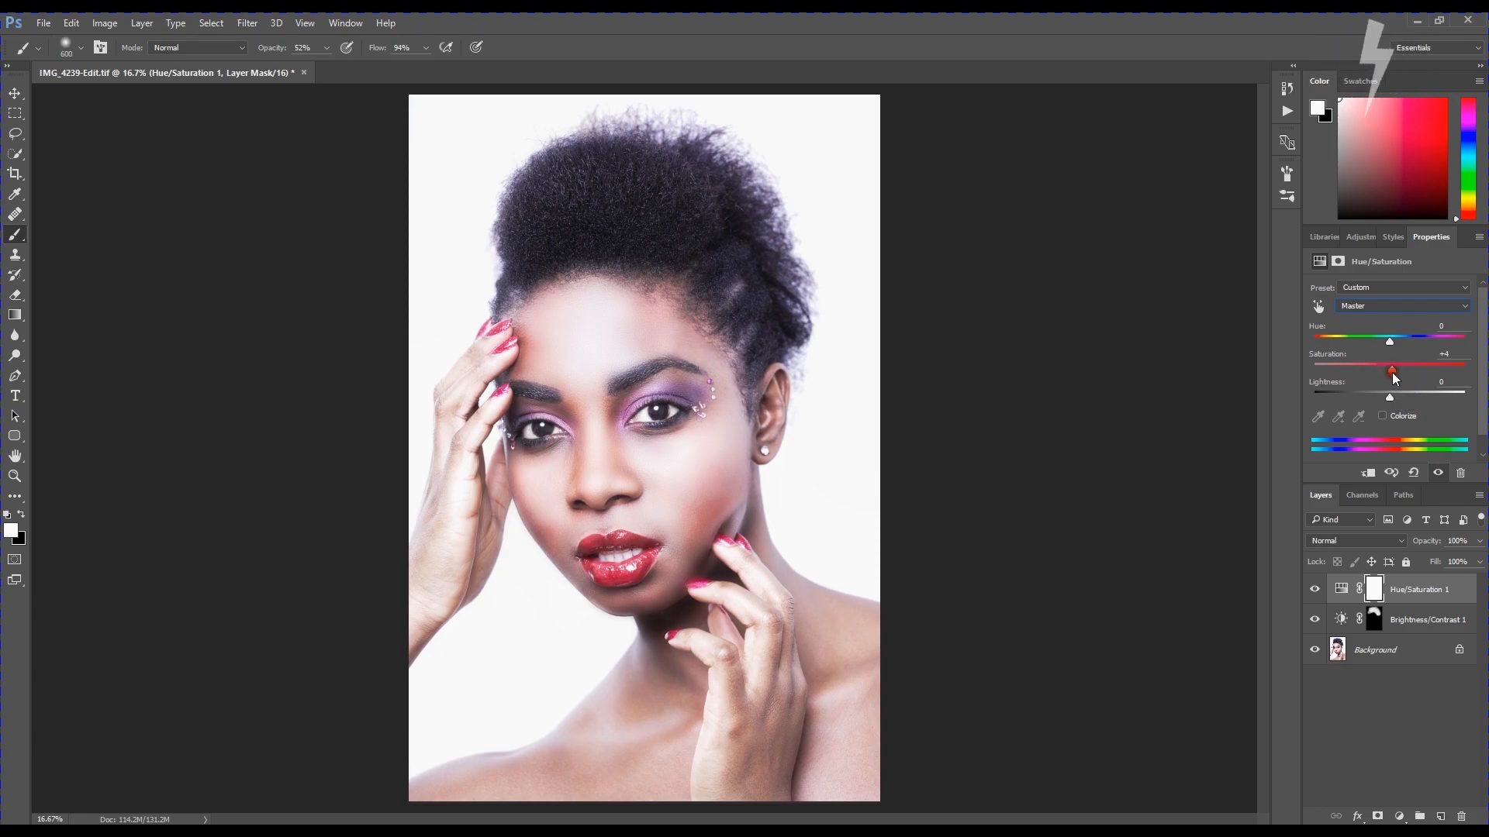
pyautogui.moveTo(1388, 372); pyautogui.dragTo(1390, 383)
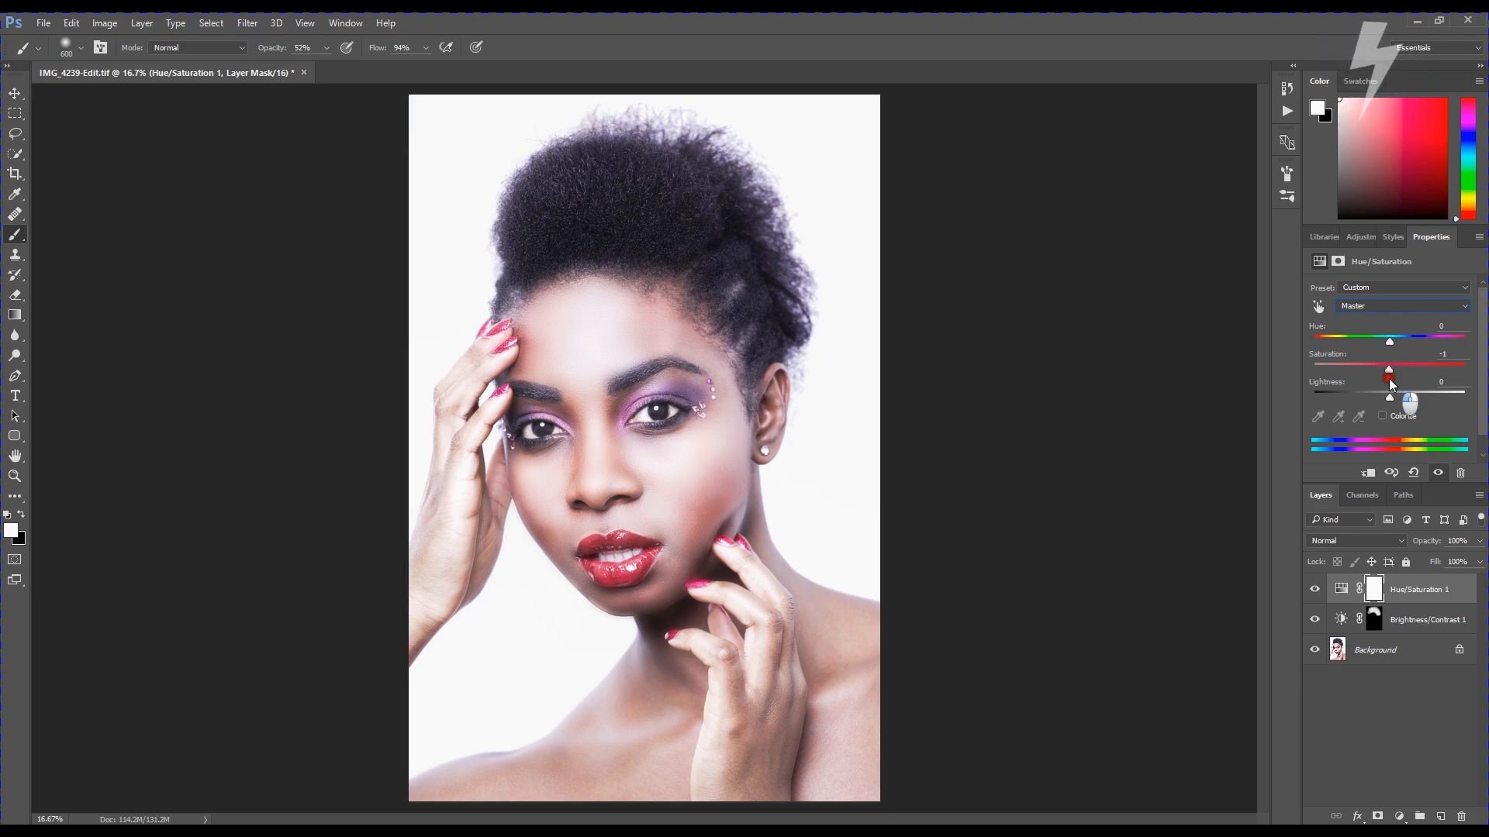
# Set the Yellows of the Hue/Saturation layer to Saturation -7 and Lightness -3
pyautogui.click(1403, 307)
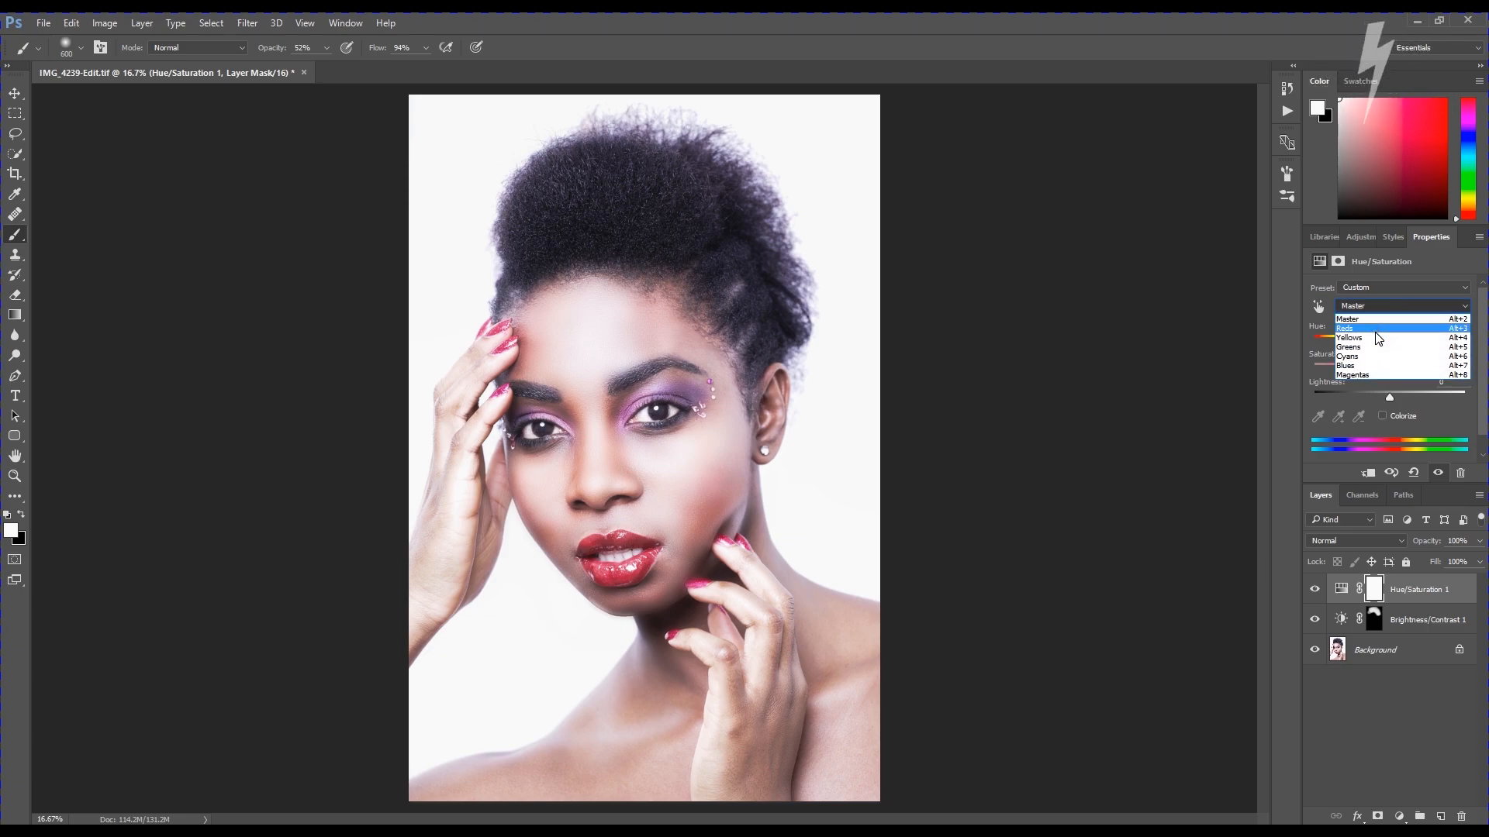
pyautogui.click(1377, 338)
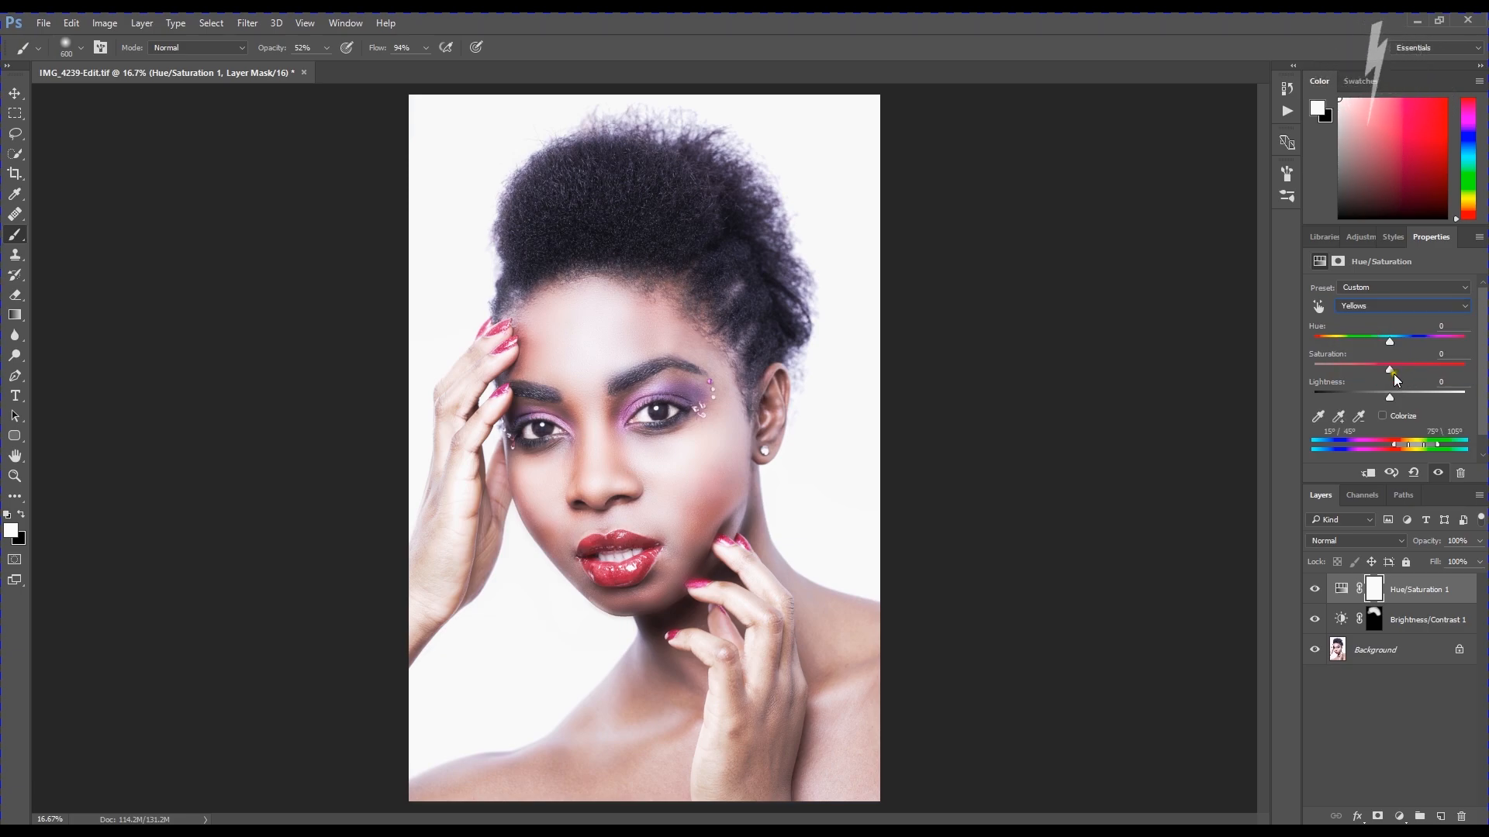
pyautogui.moveTo(1387, 372)
pyautogui.mouseDown()
pyautogui.moveTo(1328, 363)
pyautogui.moveTo(1417, 390)
pyautogui.moveTo(1372, 397)
pyautogui.moveTo(1465, 397)
pyautogui.moveTo(1324, 391)
pyautogui.moveTo(1483, 396)
pyautogui.moveTo(1376, 396)
pyautogui.moveTo(1170, 330)
pyautogui.moveTo(1263, 361)
pyautogui.moveTo(1382, 369)
pyautogui.moveTo(1394, 399)
pyautogui.mouseUp()
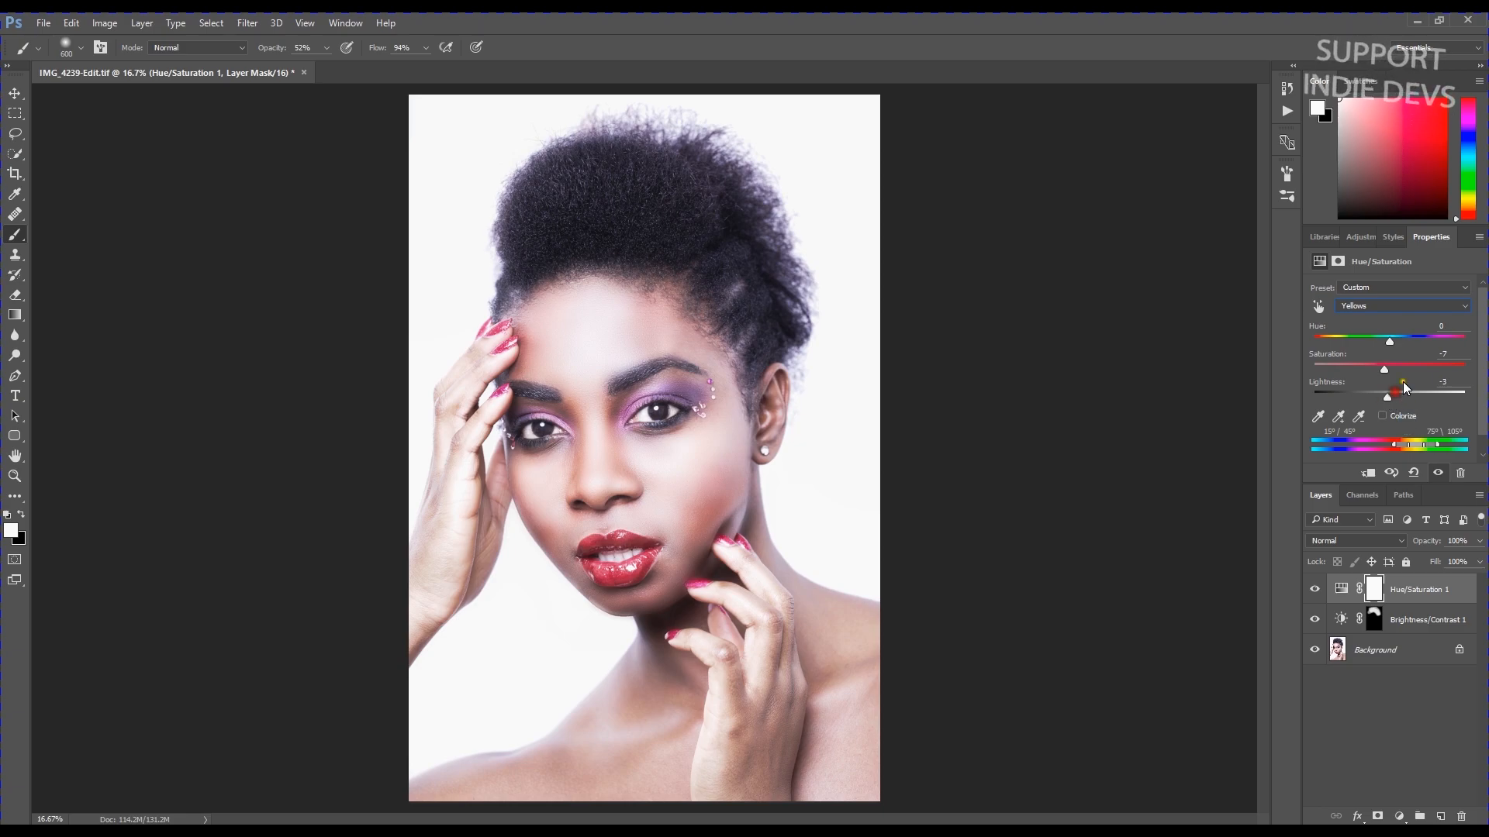
# Return the Hue/Saturation layer to the Master range and set its Lightness to -1
pyautogui.click(1394, 311)
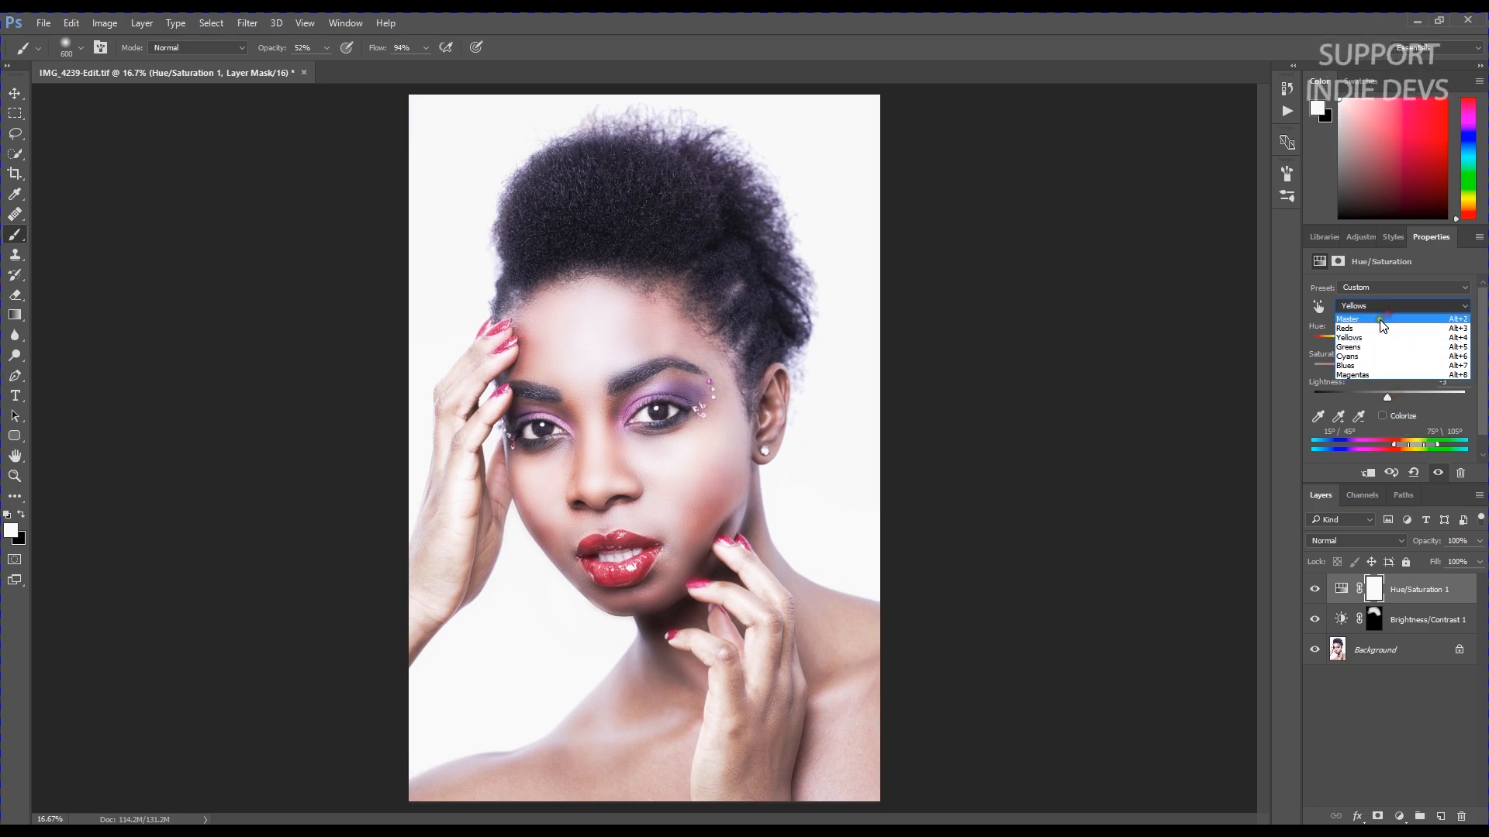
pyautogui.click(1384, 315)
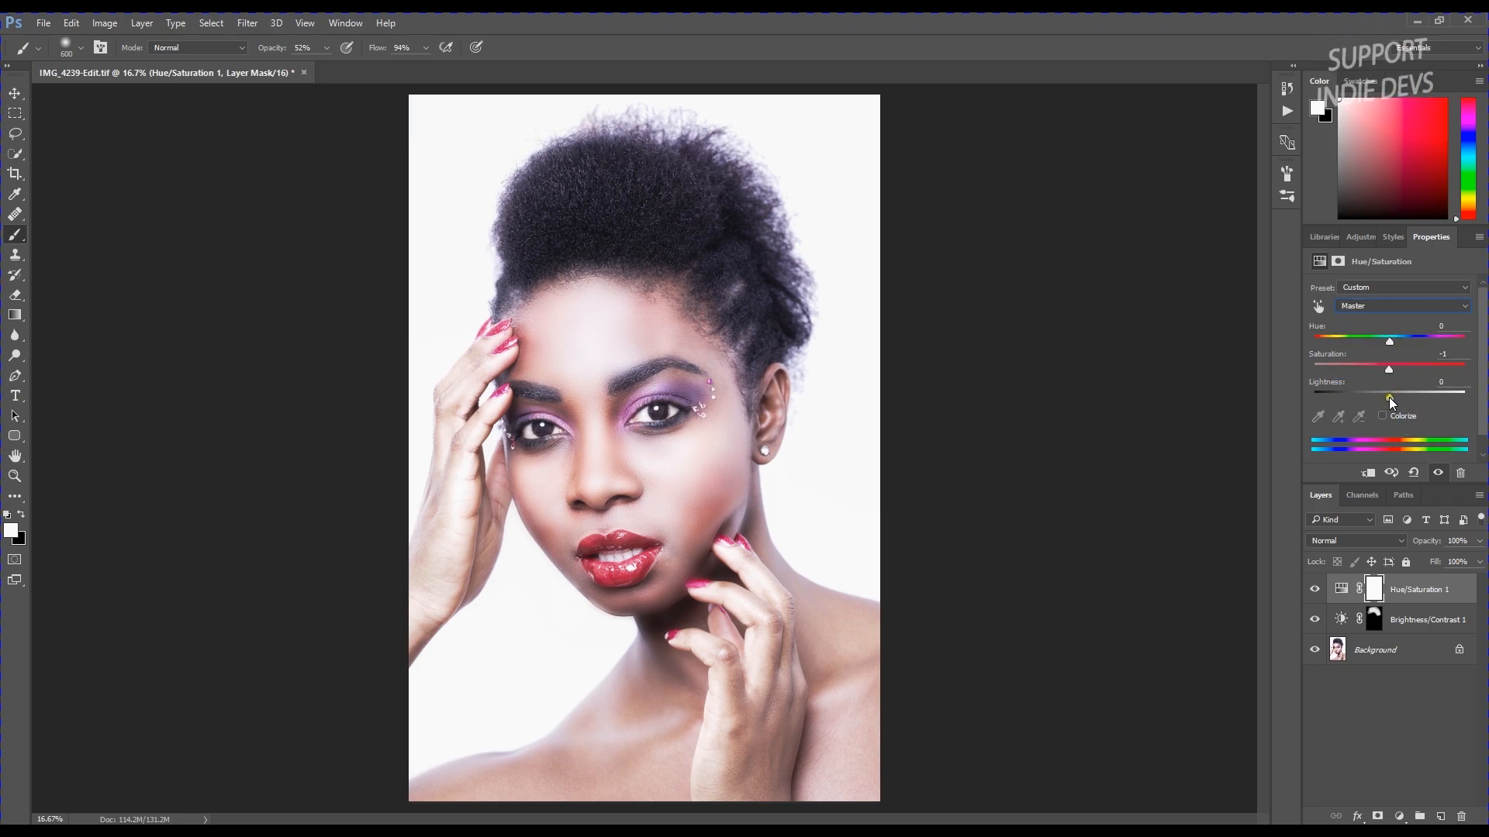
pyautogui.moveTo(1388, 397)
pyautogui.mouseDown()
pyautogui.moveTo(1430, 403)
pyautogui.moveTo(1388, 401)
pyautogui.mouseUp()
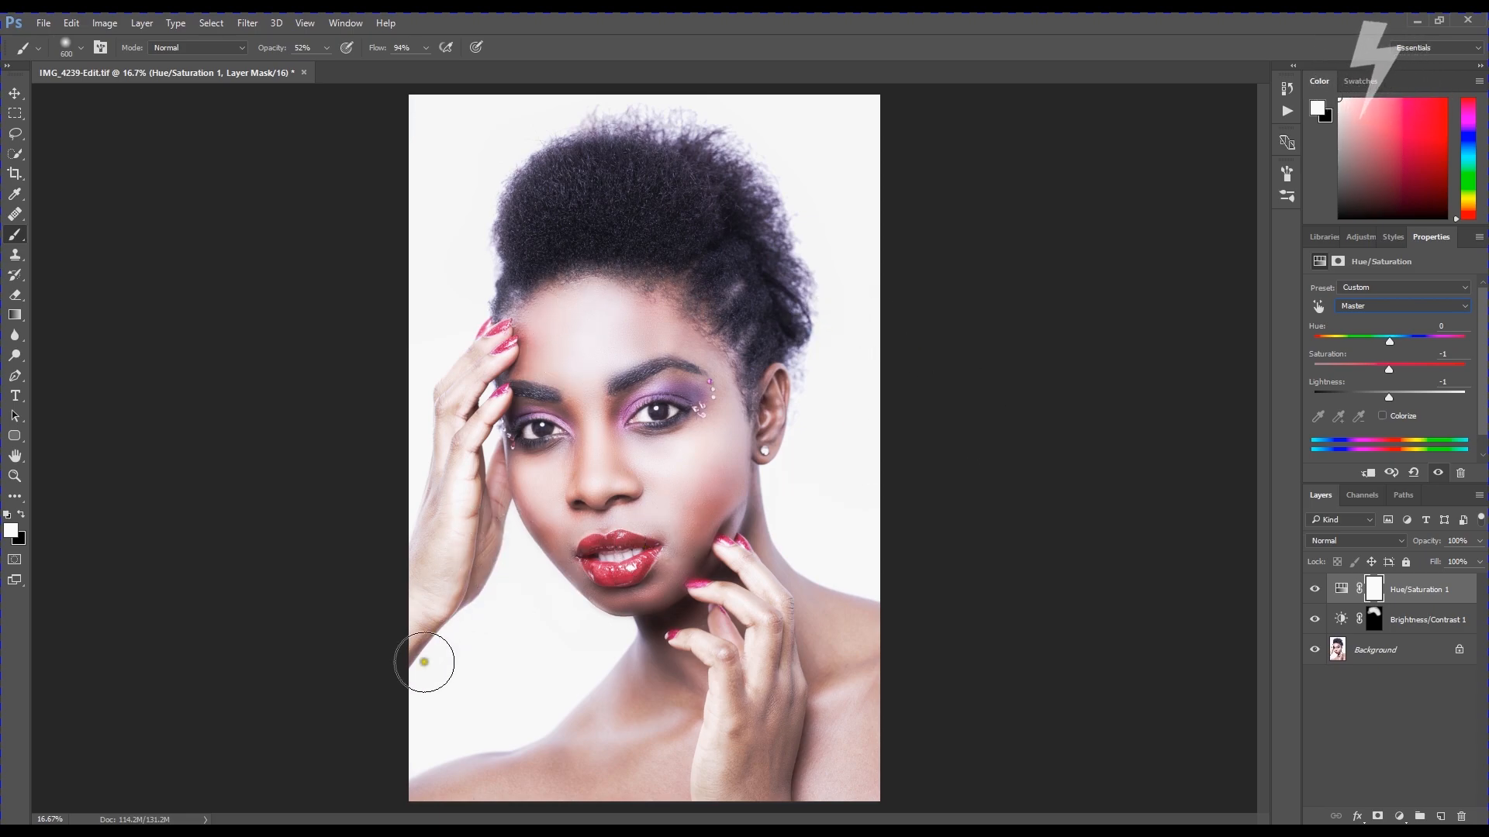
# Try Colorize on the Hue/Saturation layer with the Hue at 220, and turn Colorize off again
pyautogui.click(1382, 416)
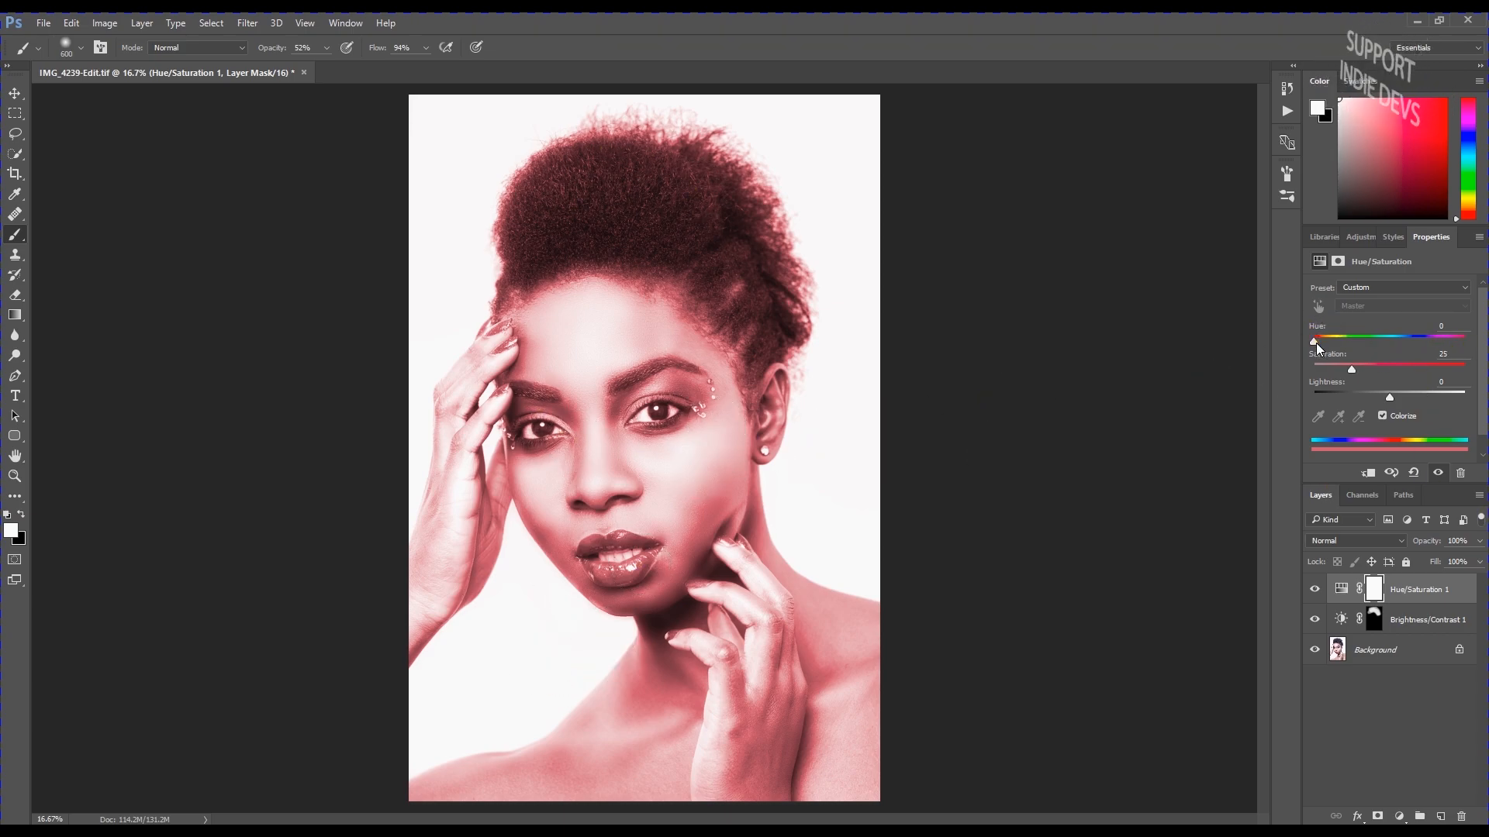
pyautogui.moveTo(1313, 341); pyautogui.dragTo(1407, 339)
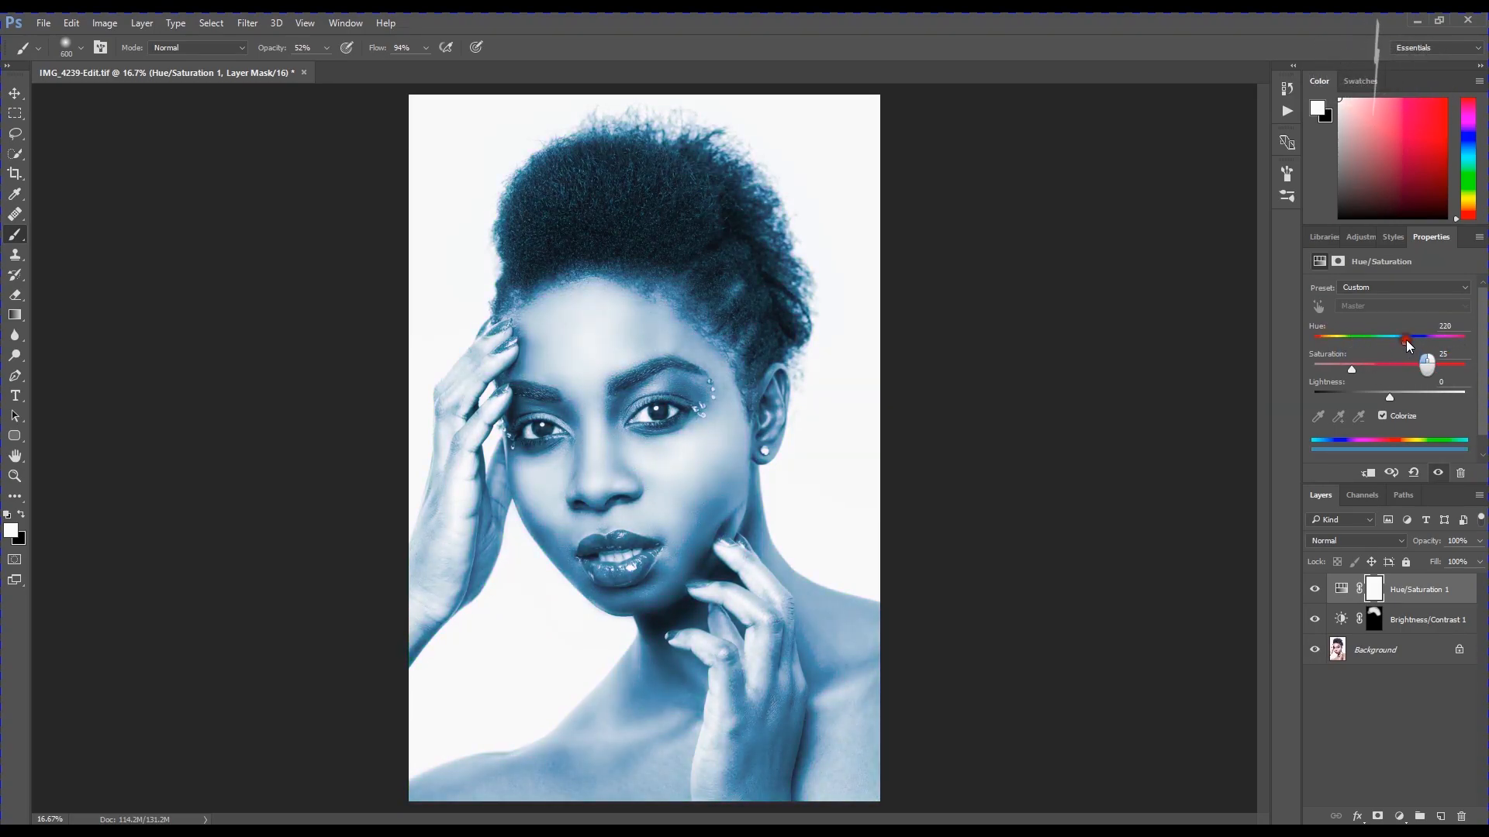
pyautogui.click(1382, 416)
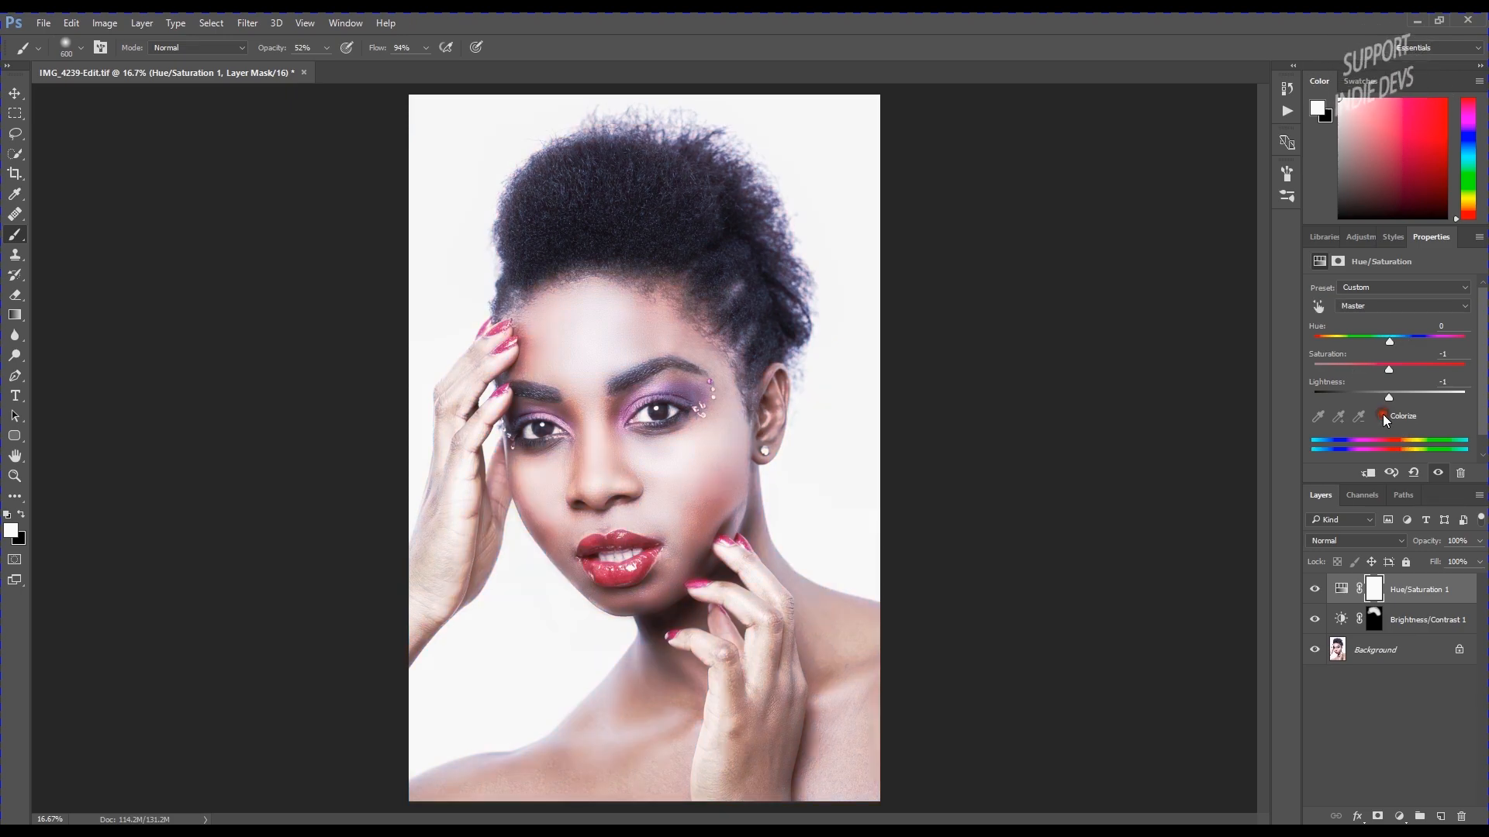